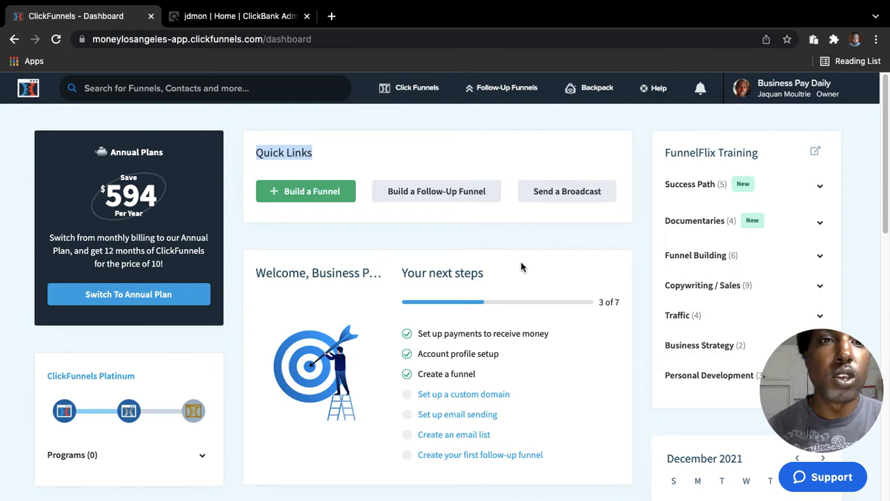
Switch to the ClickBank account page and open its product marketplace.
{"action": "left_click", "coordinate": [196, 16]}
{"action": "scroll", "coordinate": [273, 201], "scroll_direction": "down", "scroll_amount": 1}
{"action": "scroll", "coordinate": [274, 201], "scroll_direction": "up", "scroll_amount": 1}
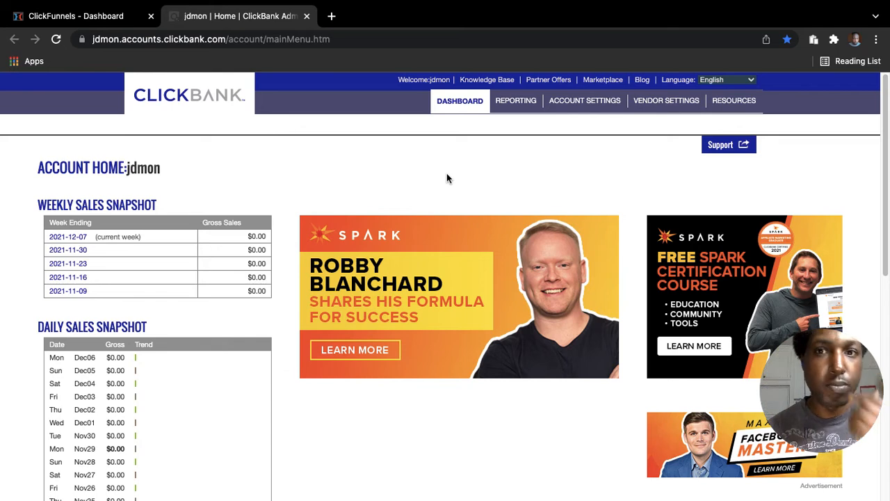
{"action": "left_click", "coordinate": [597, 82]}
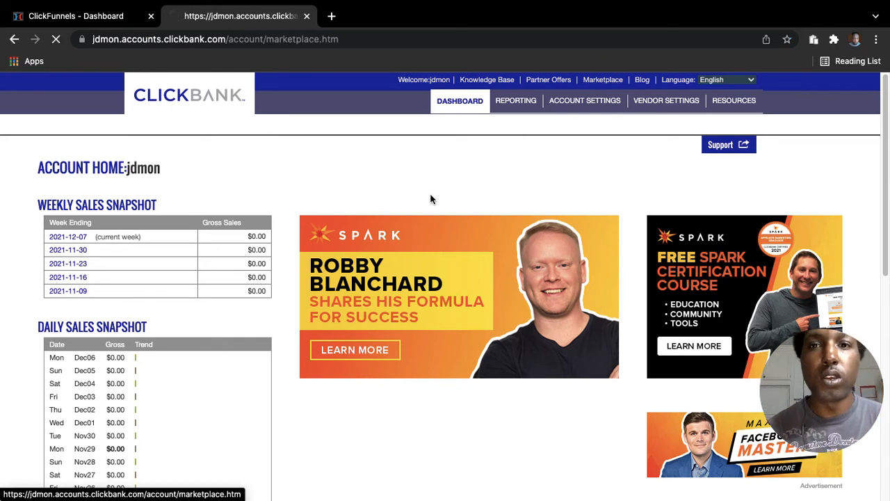
Display the Affiliate Marketing offers under E-business & E-marketing and sort the results by Gravity.
{"action": "scroll", "coordinate": [268, 336], "scroll_direction": "down", "scroll_amount": 5}
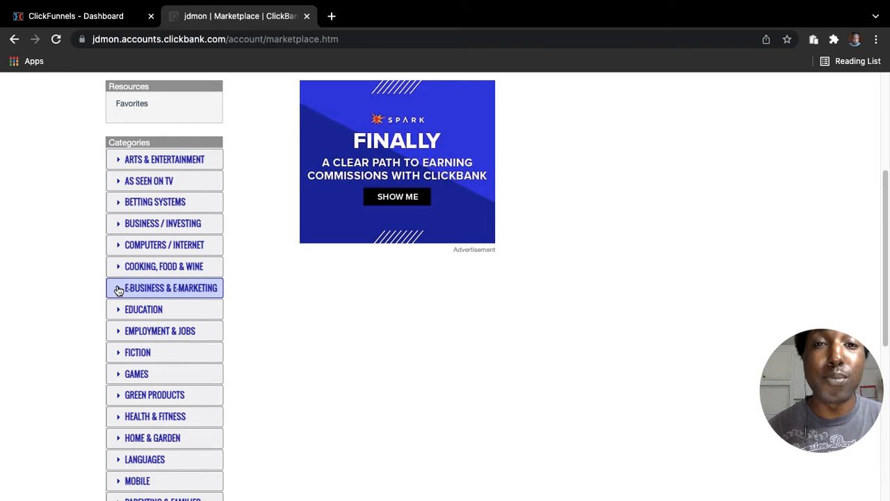
{"action": "left_click", "coordinate": [118, 290]}
{"action": "left_click", "coordinate": [140, 315]}
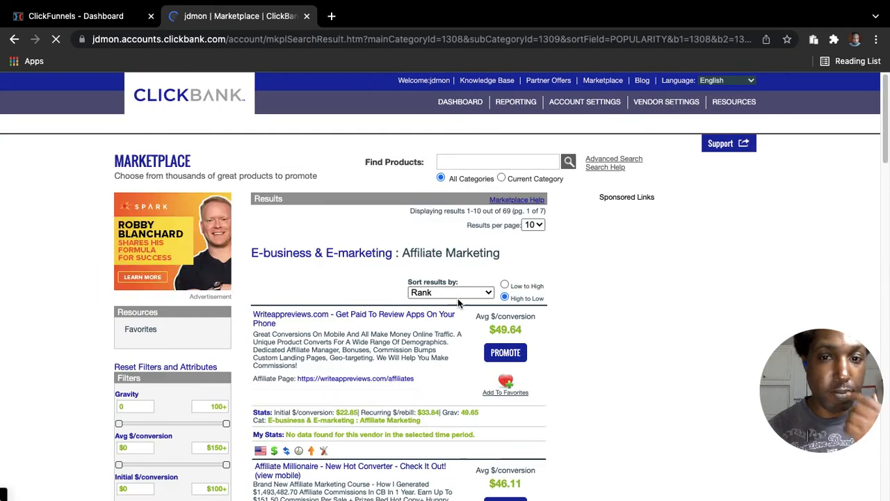
{"action": "left_click", "coordinate": [460, 293]}
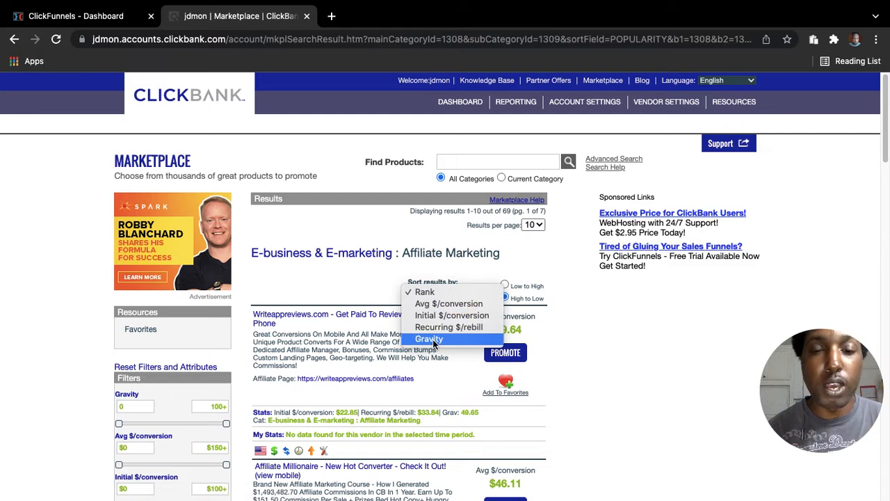
{"action": "left_click", "coordinate": [429, 339]}
Compare the descriptions, average earnings per conversion and gravity of the first affiliate marketing offers in the results.
{"action": "scroll", "coordinate": [433, 344], "scroll_direction": "down", "scroll_amount": 4}
{"action": "scroll", "coordinate": [433, 344], "scroll_direction": "down", "scroll_amount": 2}
{"action": "scroll", "coordinate": [433, 341], "scroll_direction": "up", "scroll_amount": 6}
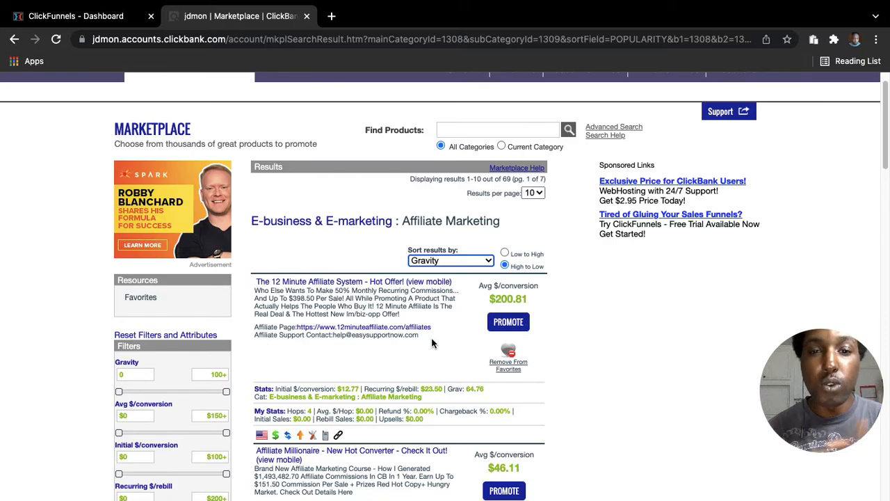
{"action": "scroll", "coordinate": [401, 358], "scroll_direction": "down", "scroll_amount": 1}
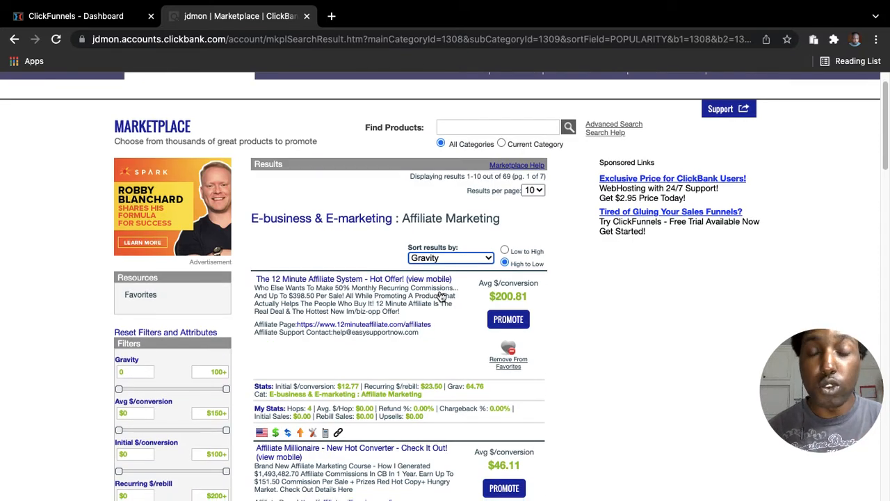
{"action": "scroll", "coordinate": [411, 341], "scroll_direction": "down", "scroll_amount": 3}
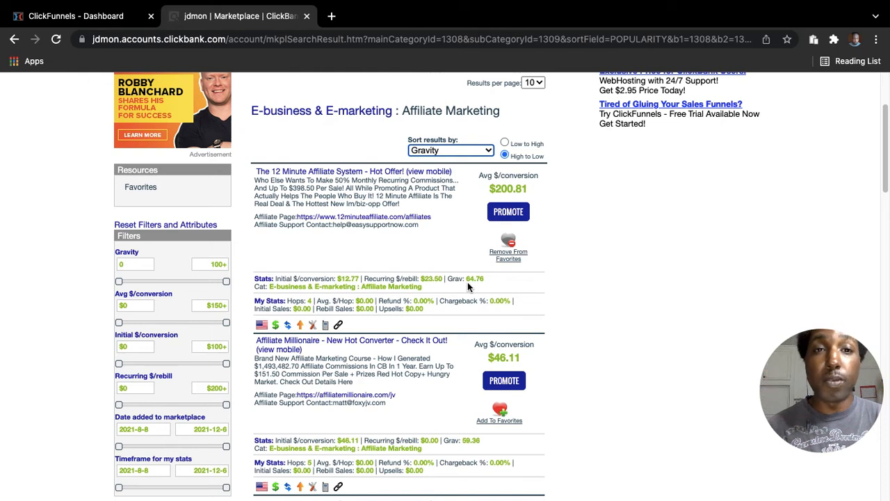
{"action": "scroll", "coordinate": [468, 285], "scroll_direction": "down", "scroll_amount": 3}
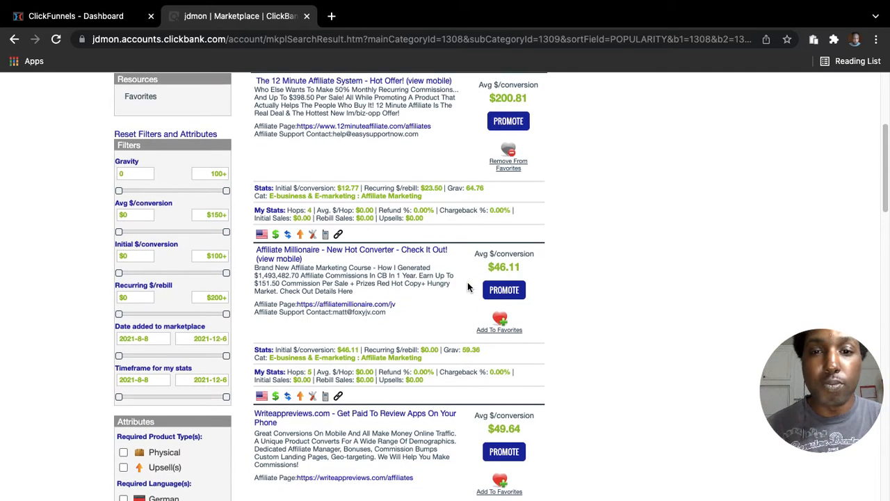
{"action": "scroll", "coordinate": [467, 287], "scroll_direction": "up", "scroll_amount": 4}
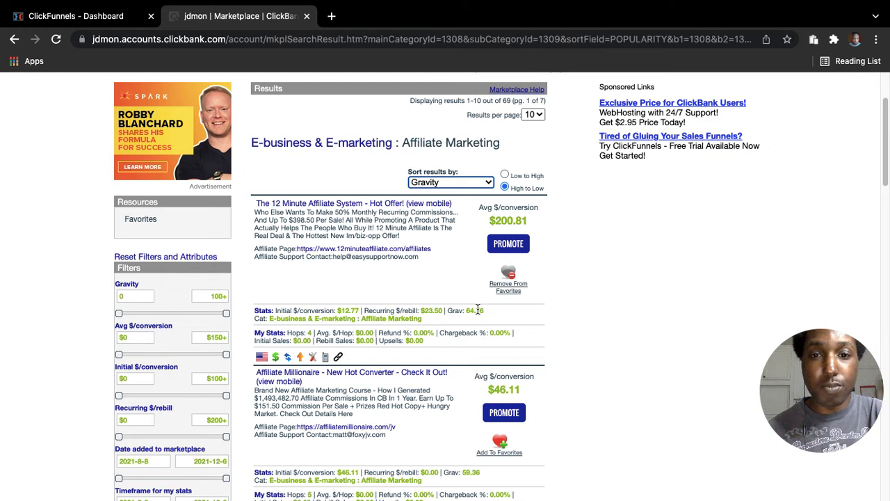
{"action": "scroll", "coordinate": [471, 332], "scroll_direction": "down", "scroll_amount": 5}
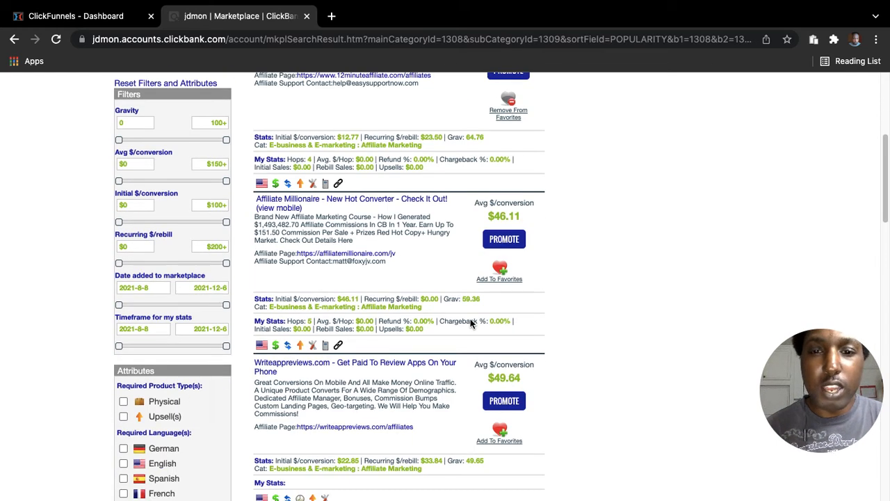
{"action": "scroll", "coordinate": [472, 322], "scroll_direction": "up", "scroll_amount": 1}
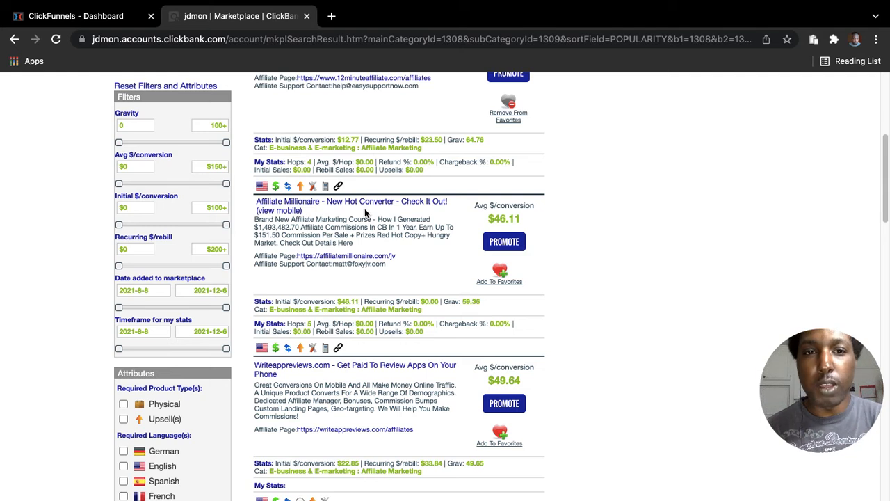
Open the Affiliate Millionaire offer's sales page and examine its headline, video preview, benefit points and joining price.
{"action": "left_click", "coordinate": [280, 202]}
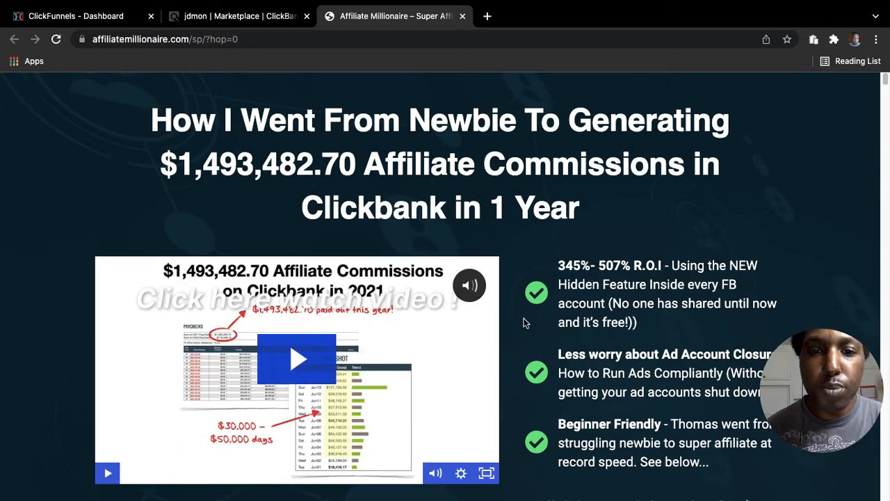
{"action": "scroll", "coordinate": [537, 356], "scroll_direction": "down", "scroll_amount": 3}
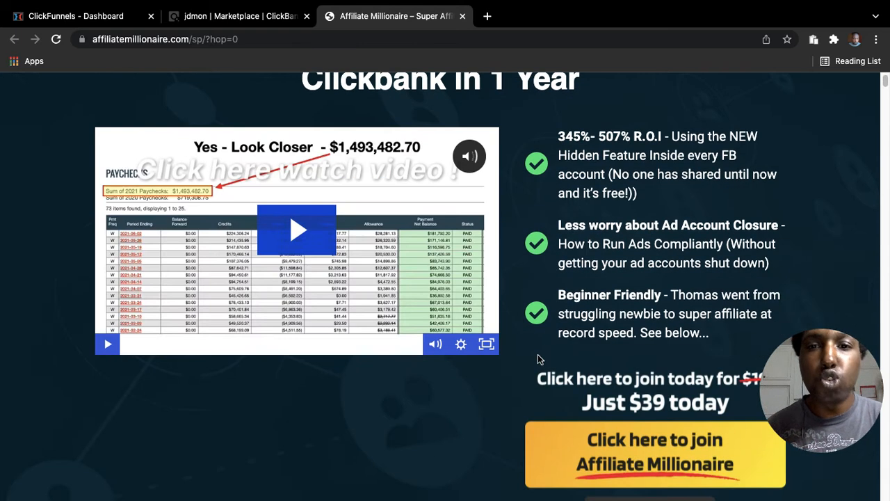
{"action": "scroll", "coordinate": [537, 359], "scroll_direction": "up", "scroll_amount": 2}
{"action": "scroll", "coordinate": [539, 357], "scroll_direction": "down", "scroll_amount": 1}
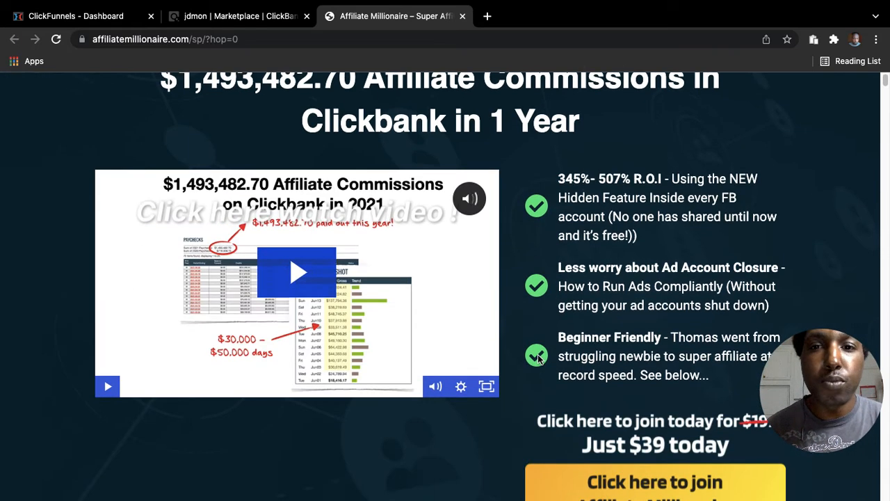
{"action": "scroll", "coordinate": [537, 357], "scroll_direction": "up", "scroll_amount": 2}
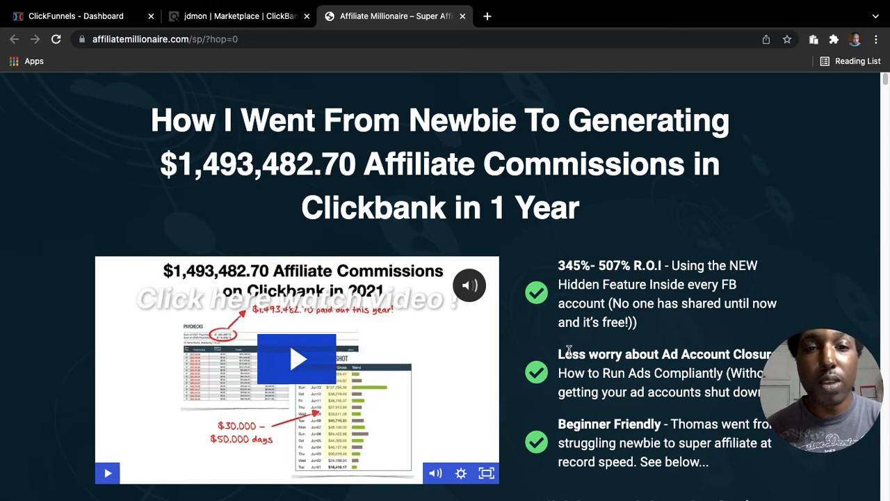
{"action": "scroll", "coordinate": [568, 351], "scroll_direction": "down", "scroll_amount": 3}
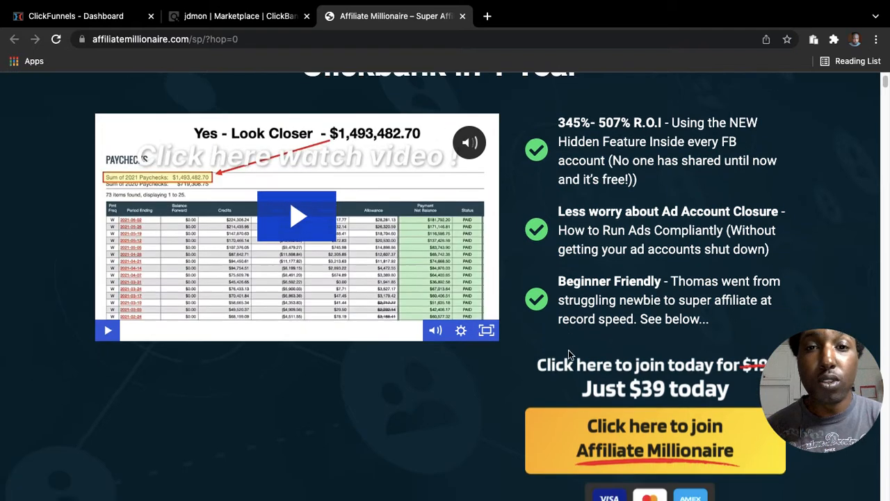
{"action": "scroll", "coordinate": [568, 347], "scroll_direction": "up", "scroll_amount": 3}
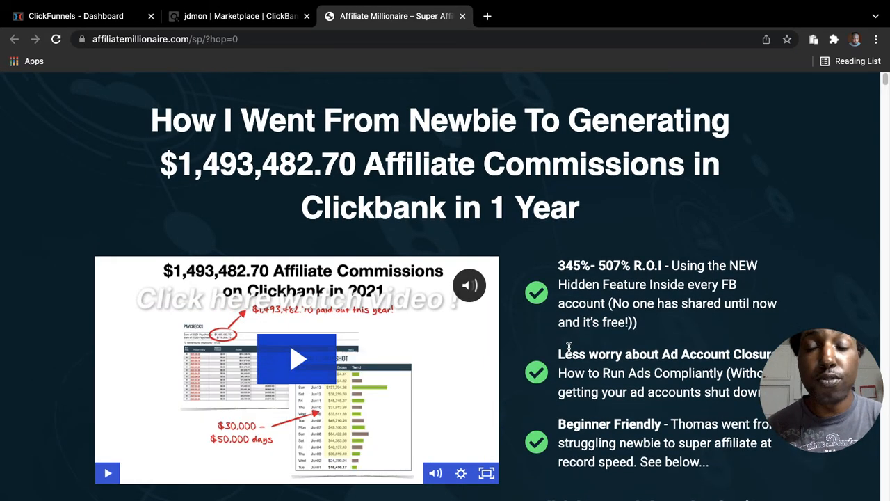
{"action": "scroll", "coordinate": [568, 348], "scroll_direction": "down", "scroll_amount": 3}
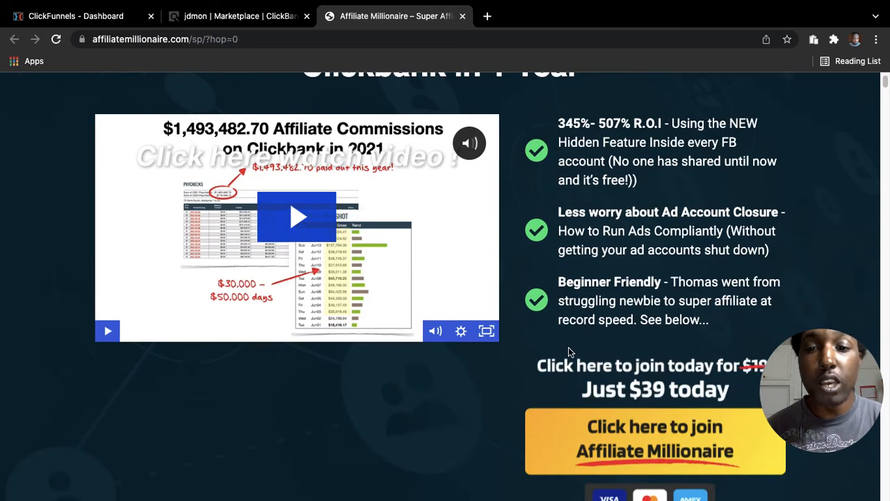
{"action": "scroll", "coordinate": [568, 347], "scroll_direction": "up", "scroll_amount": 1}
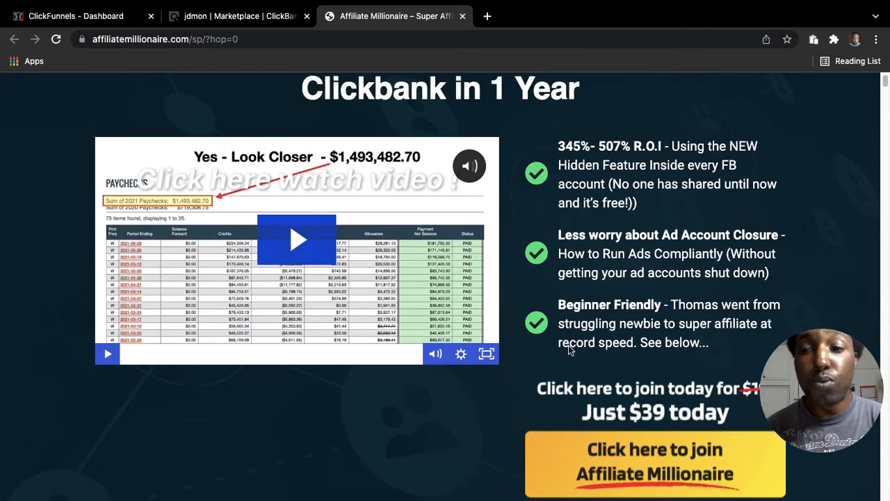
{"action": "scroll", "coordinate": [568, 345], "scroll_direction": "up", "scroll_amount": 3}
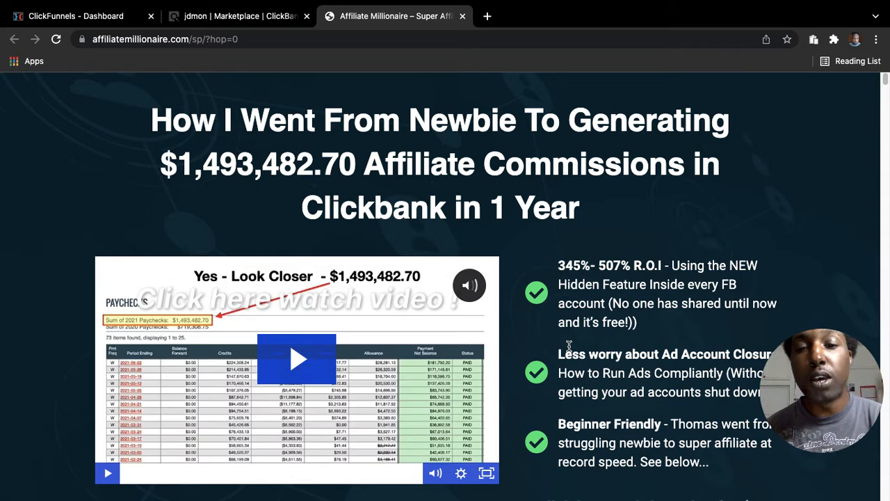
{"action": "scroll", "coordinate": [569, 346], "scroll_direction": "down", "scroll_amount": 3}
{"action": "scroll", "coordinate": [568, 345], "scroll_direction": "down", "scroll_amount": 2}
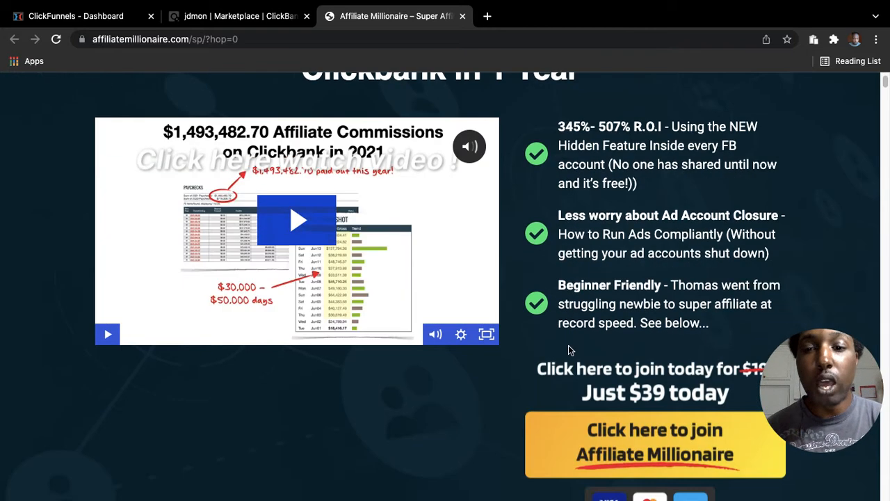
{"action": "scroll", "coordinate": [569, 346], "scroll_direction": "down", "scroll_amount": 2}
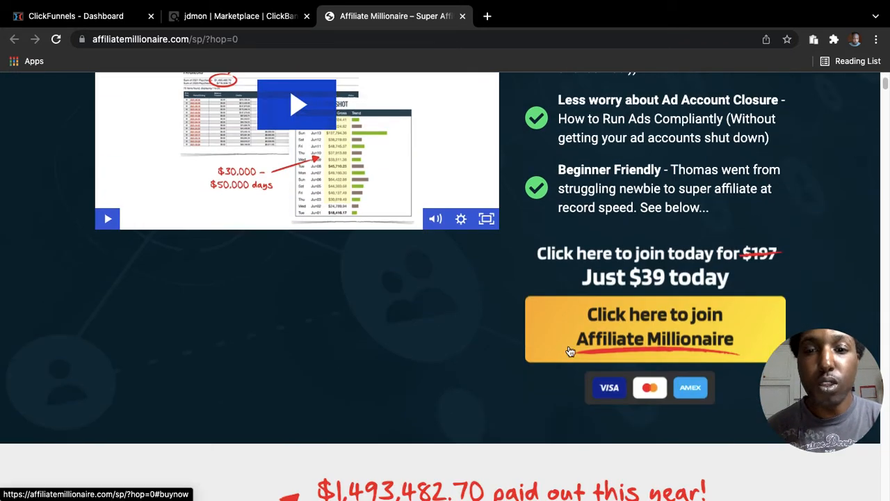
{"action": "scroll", "coordinate": [582, 339], "scroll_direction": "up", "scroll_amount": 1}
{"action": "scroll", "coordinate": [581, 338], "scroll_direction": "up", "scroll_amount": 6}
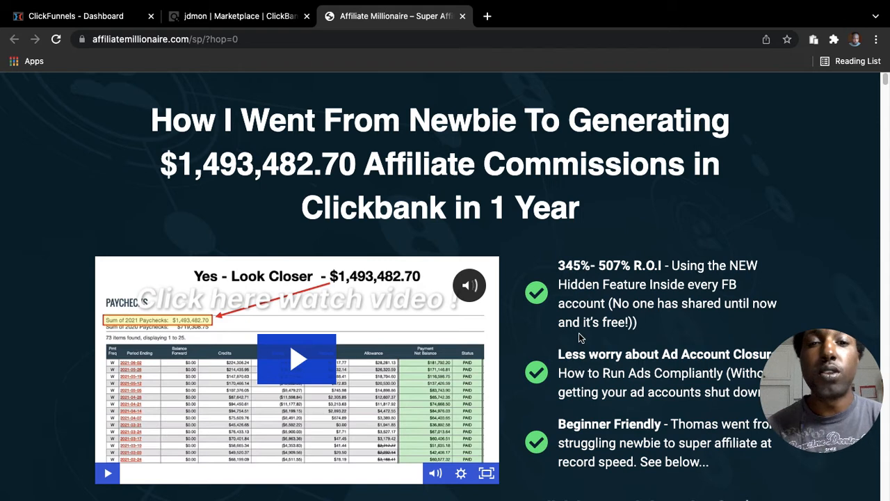
{"action": "scroll", "coordinate": [579, 332], "scroll_direction": "down", "scroll_amount": 2}
{"action": "scroll", "coordinate": [579, 333], "scroll_direction": "down", "scroll_amount": 5}
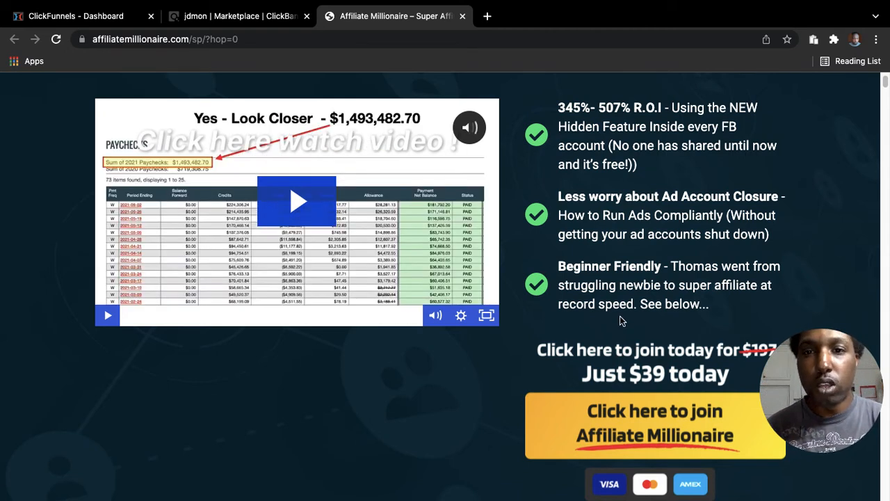
{"action": "scroll", "coordinate": [621, 320], "scroll_direction": "up", "scroll_amount": 3}
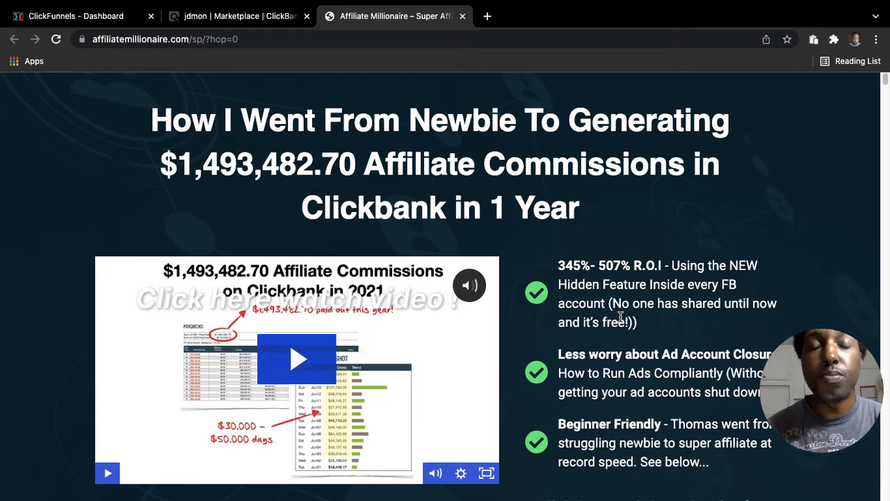
{"action": "scroll", "coordinate": [621, 318], "scroll_direction": "down", "scroll_amount": 2}
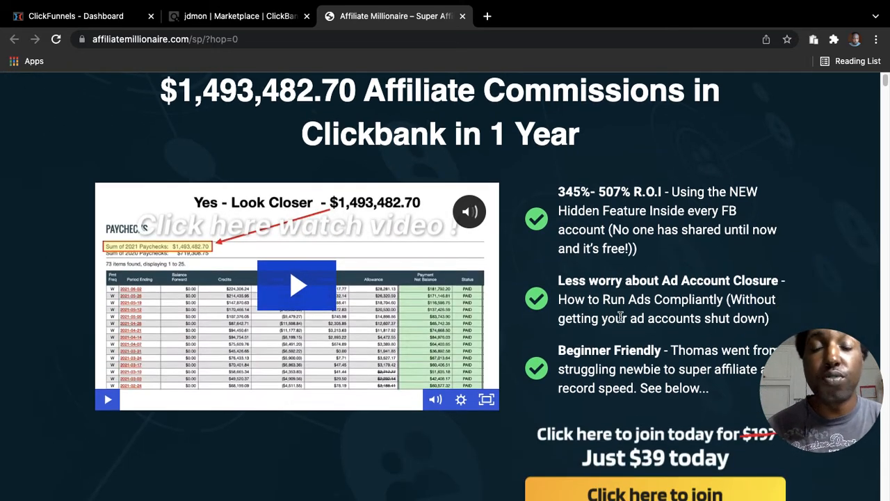
{"action": "scroll", "coordinate": [621, 319], "scroll_direction": "up", "scroll_amount": 2}
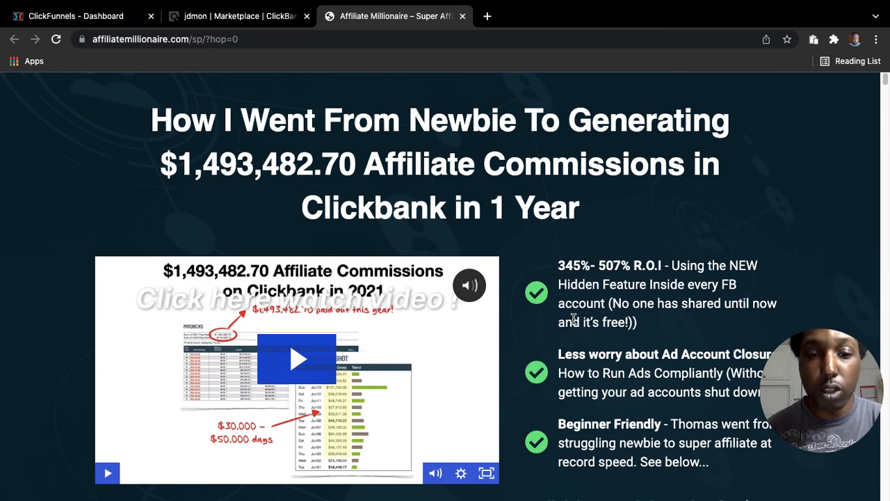
{"action": "scroll", "coordinate": [573, 318], "scroll_direction": "down", "scroll_amount": 1}
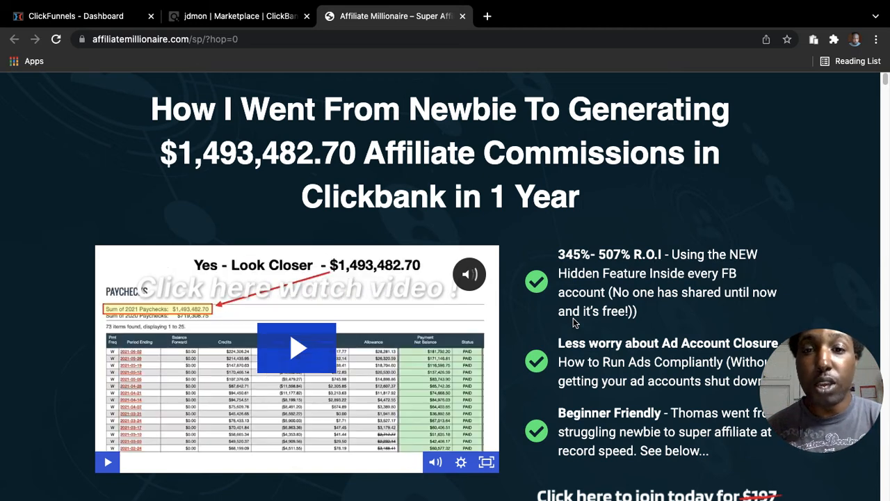
{"action": "scroll", "coordinate": [573, 317], "scroll_direction": "down", "scroll_amount": 3}
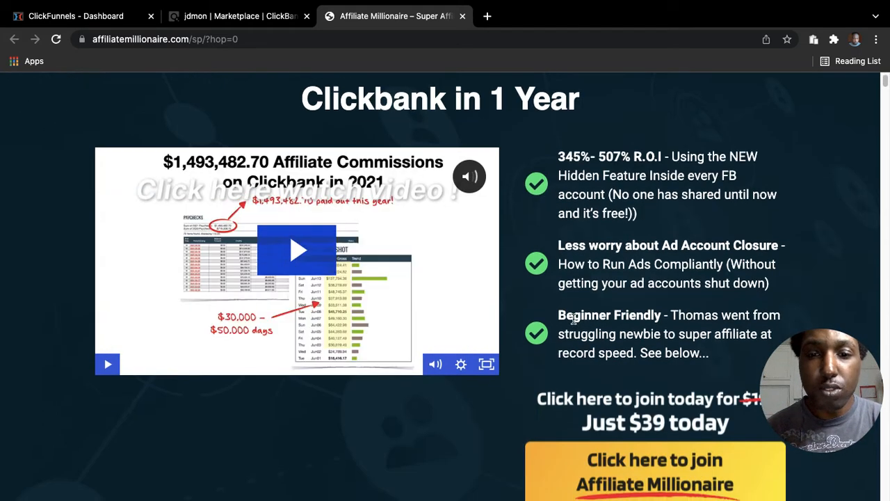
{"action": "scroll", "coordinate": [574, 318], "scroll_direction": "up", "scroll_amount": 3}
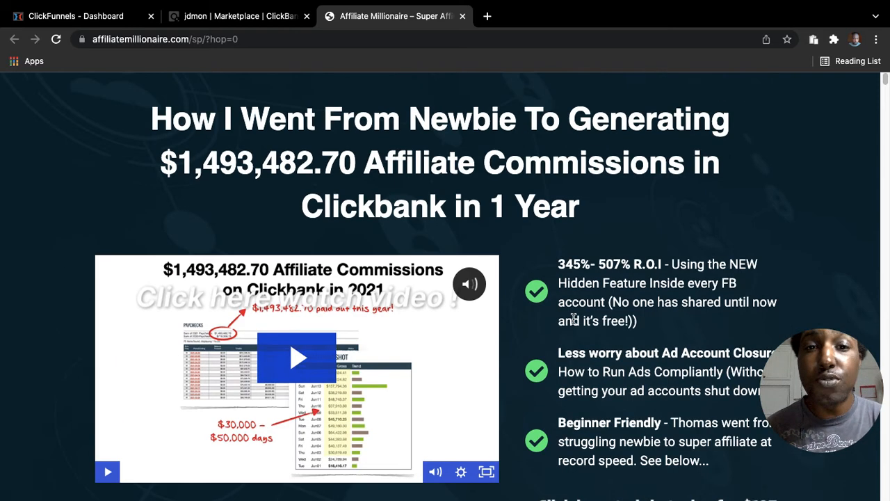
{"action": "scroll", "coordinate": [573, 318], "scroll_direction": "down", "scroll_amount": 3}
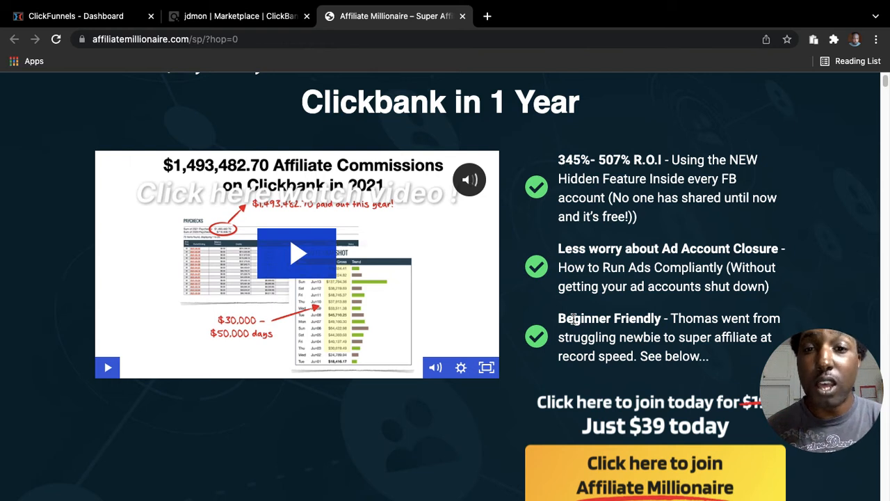
{"action": "scroll", "coordinate": [573, 318], "scroll_direction": "down", "scroll_amount": 1}
{"action": "scroll", "coordinate": [573, 317], "scroll_direction": "down", "scroll_amount": 3}
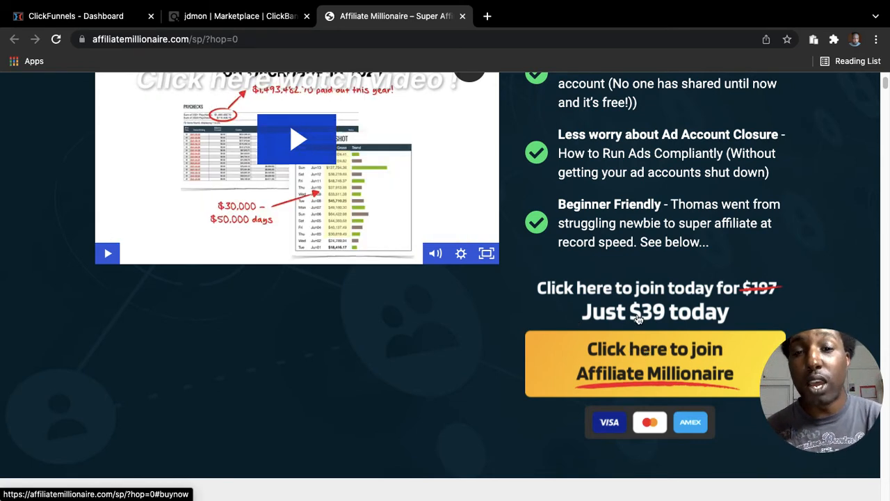
{"action": "scroll", "coordinate": [557, 250], "scroll_direction": "up", "scroll_amount": 5}
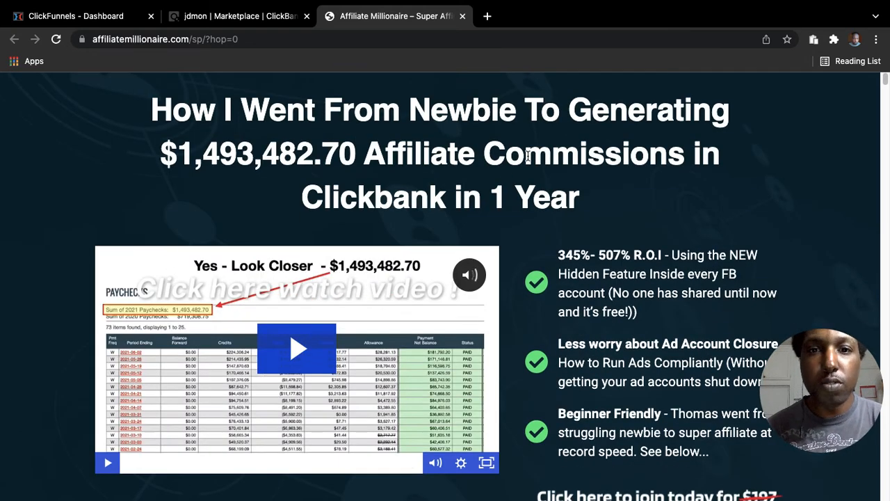
{"action": "scroll", "coordinate": [576, 274], "scroll_direction": "down", "scroll_amount": 1}
{"action": "scroll", "coordinate": [575, 273], "scroll_direction": "down", "scroll_amount": 5}
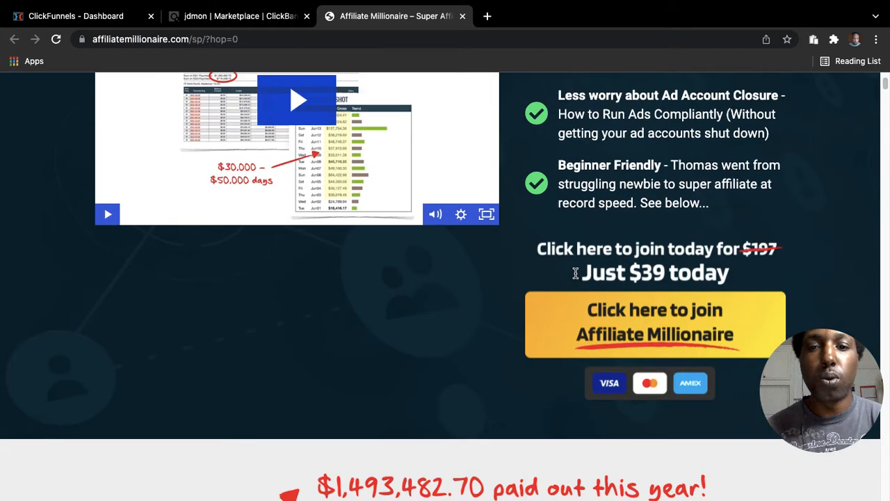
Examine the Affiliate Millionaire sales page's income proof, open letter, sales snapshots and founder's hospital story.
{"action": "scroll", "coordinate": [576, 279], "scroll_direction": "down", "scroll_amount": 8}
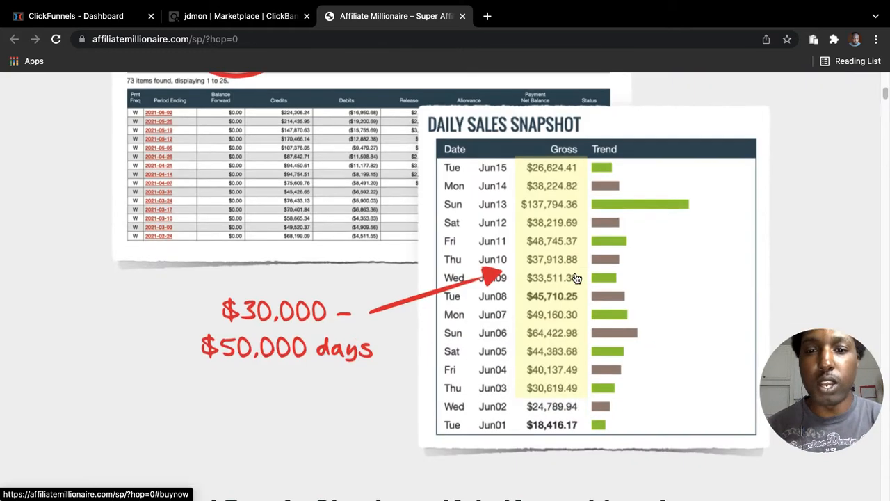
{"action": "scroll", "coordinate": [575, 277], "scroll_direction": "down", "scroll_amount": 9}
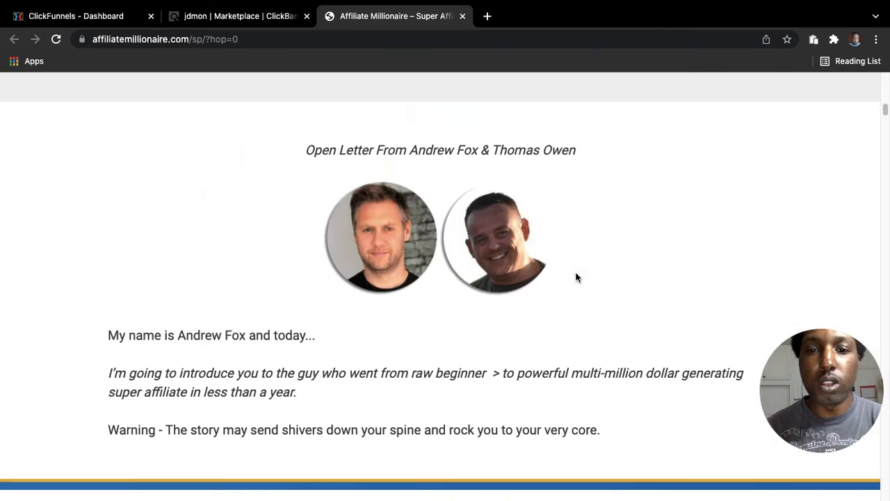
{"action": "scroll", "coordinate": [575, 266], "scroll_direction": "up", "scroll_amount": 4}
{"action": "scroll", "coordinate": [575, 267], "scroll_direction": "down", "scroll_amount": 11}
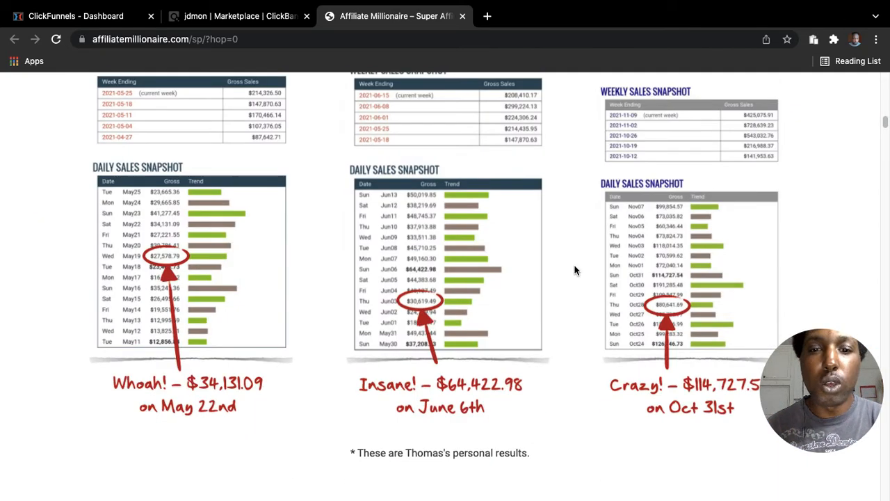
{"action": "scroll", "coordinate": [575, 270], "scroll_direction": "down", "scroll_amount": 5}
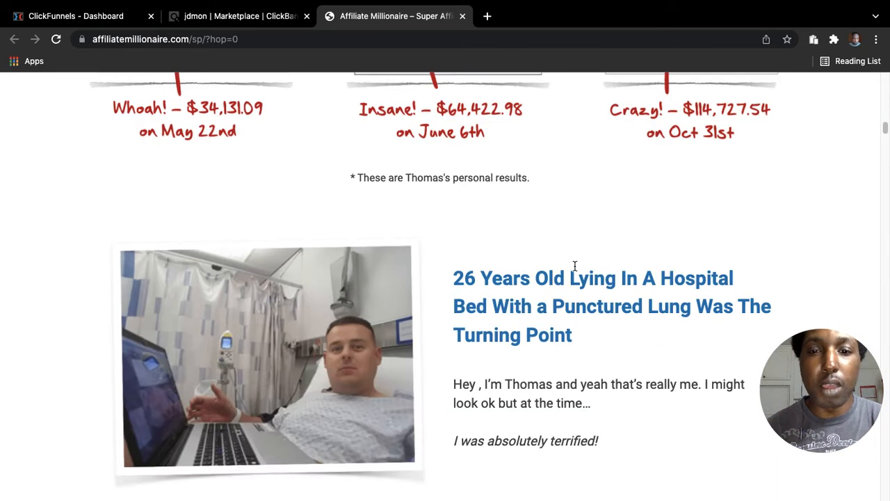
{"action": "scroll", "coordinate": [575, 266], "scroll_direction": "down", "scroll_amount": 6}
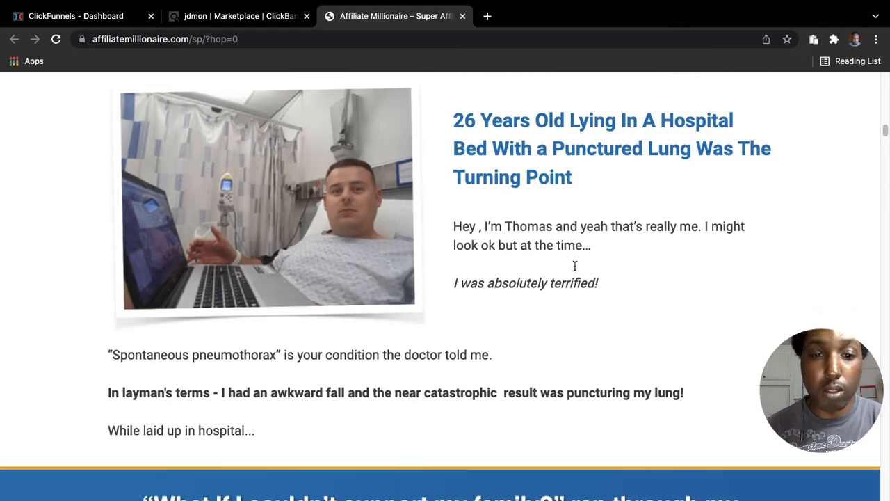
{"action": "scroll", "coordinate": [575, 267], "scroll_direction": "down", "scroll_amount": 2}
{"action": "scroll", "coordinate": [574, 262], "scroll_direction": "up", "scroll_amount": 13}
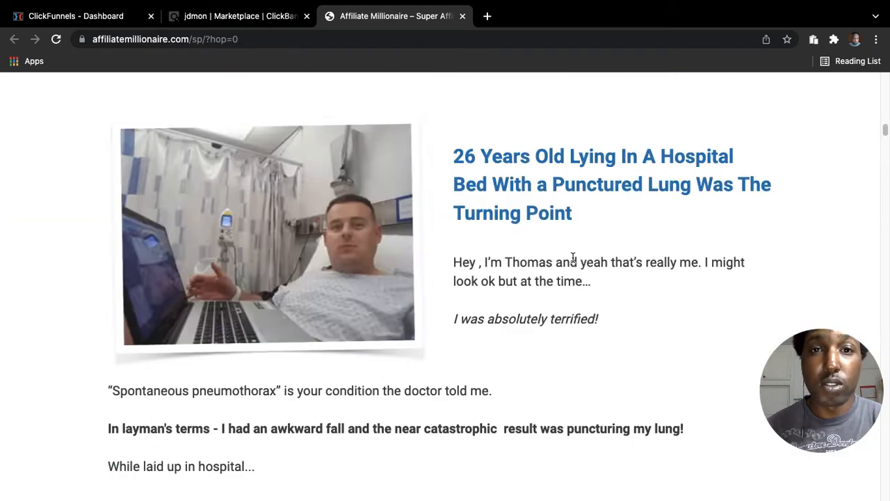
{"action": "scroll", "coordinate": [573, 257], "scroll_direction": "up", "scroll_amount": 20}
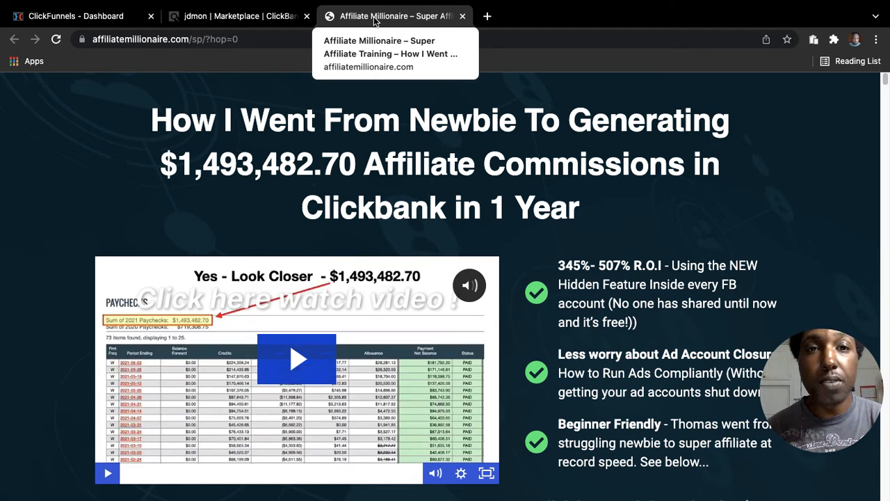
Close the sales page and open Affiliate Millionaire's affiliate page to examine its commission offer, promo video, email swipes and JV manager contact.
{"action": "left_click", "coordinate": [462, 16]}
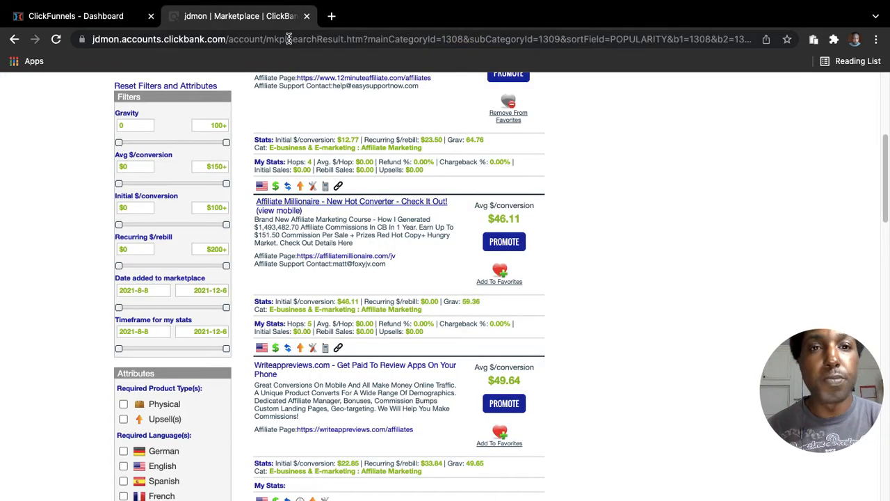
{"action": "left_click", "coordinate": [343, 259]}
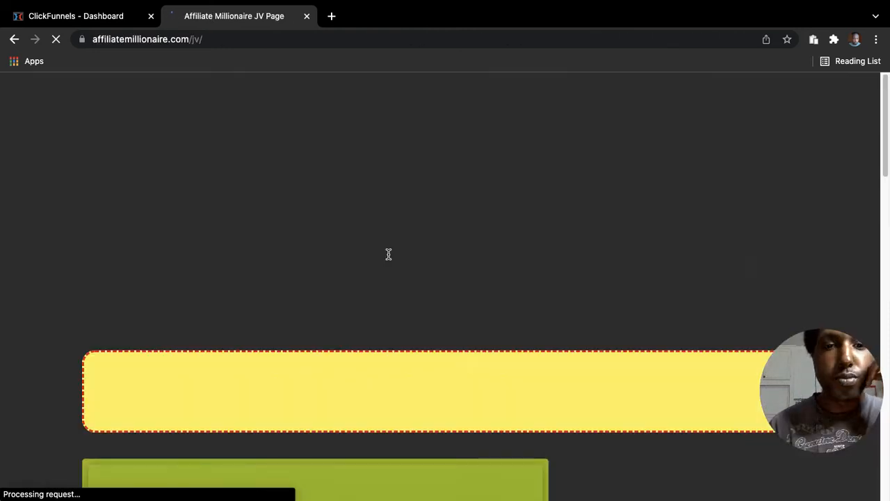
{"action": "scroll", "coordinate": [405, 243], "scroll_direction": "down", "scroll_amount": 1}
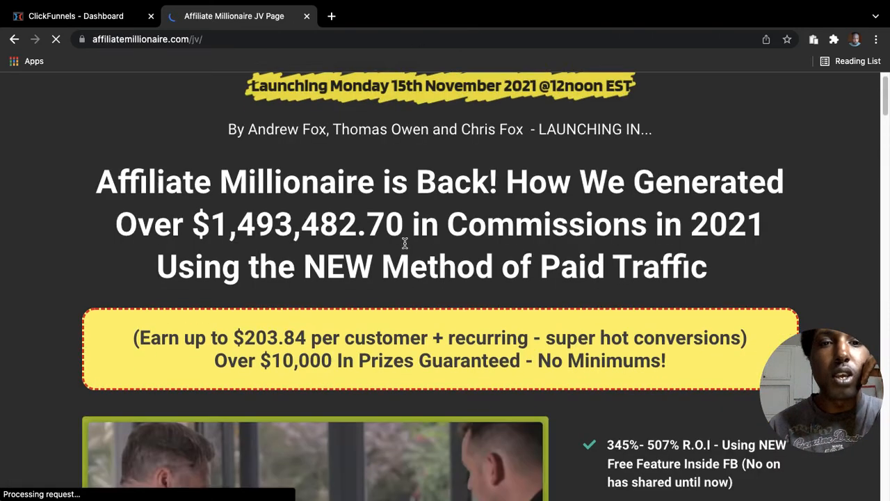
{"action": "scroll", "coordinate": [405, 243], "scroll_direction": "down", "scroll_amount": 6}
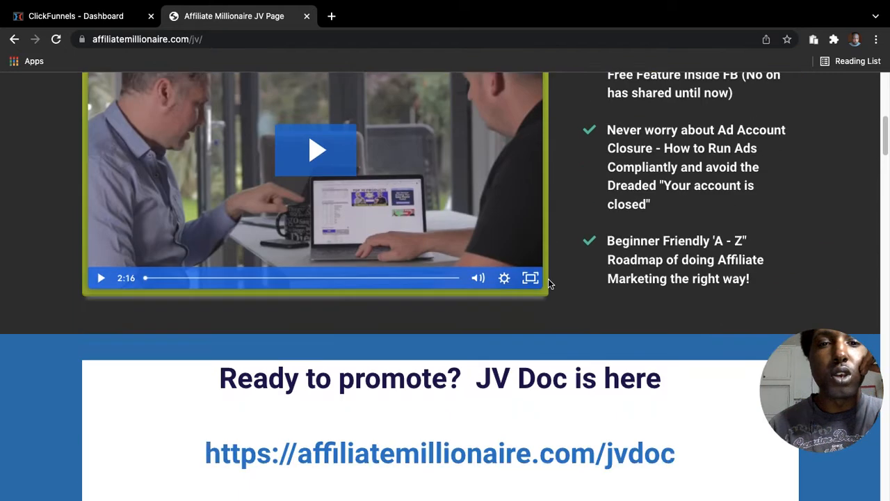
{"action": "scroll", "coordinate": [548, 278], "scroll_direction": "down", "scroll_amount": 8}
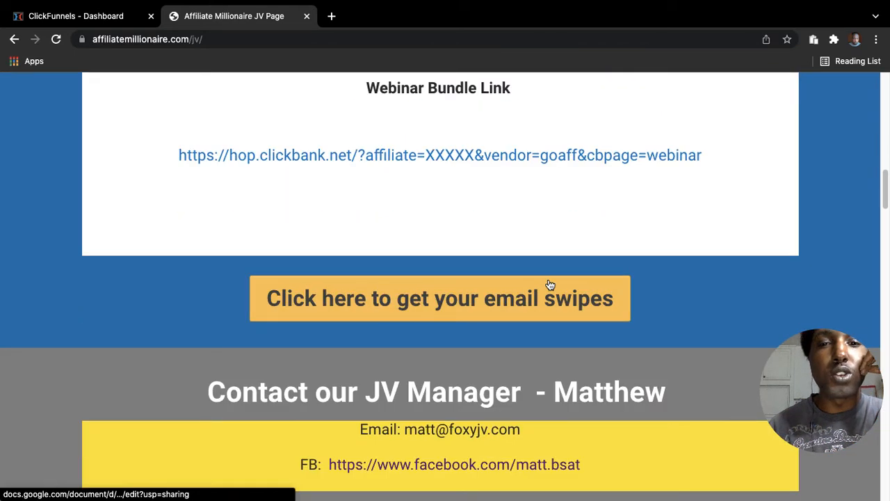
{"action": "scroll", "coordinate": [550, 285], "scroll_direction": "down", "scroll_amount": 1}
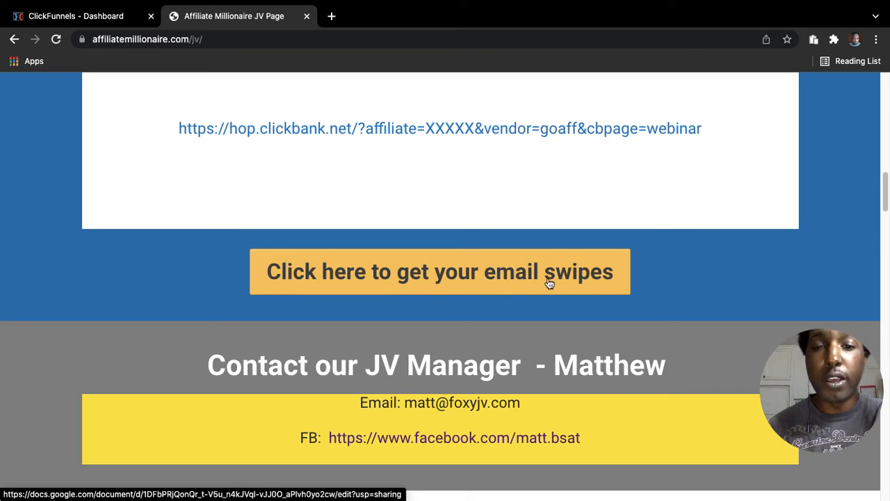
{"action": "scroll", "coordinate": [549, 283], "scroll_direction": "up", "scroll_amount": 4}
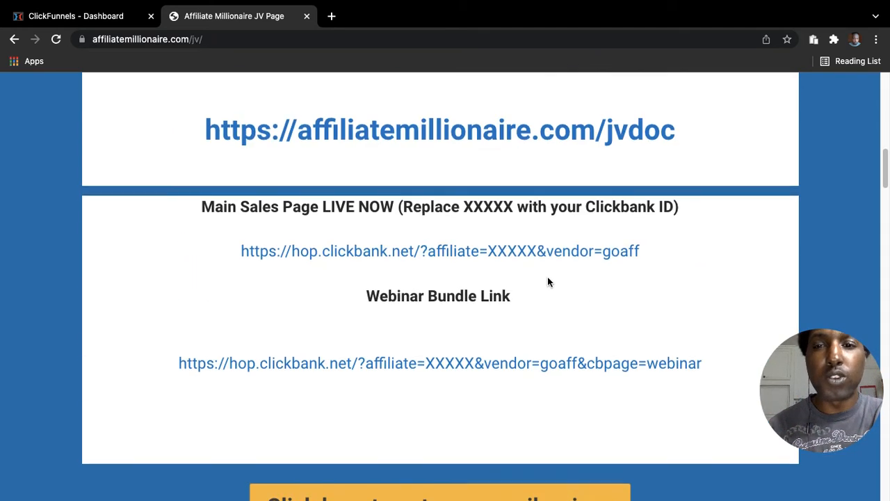
{"action": "scroll", "coordinate": [548, 282], "scroll_direction": "up", "scroll_amount": 4}
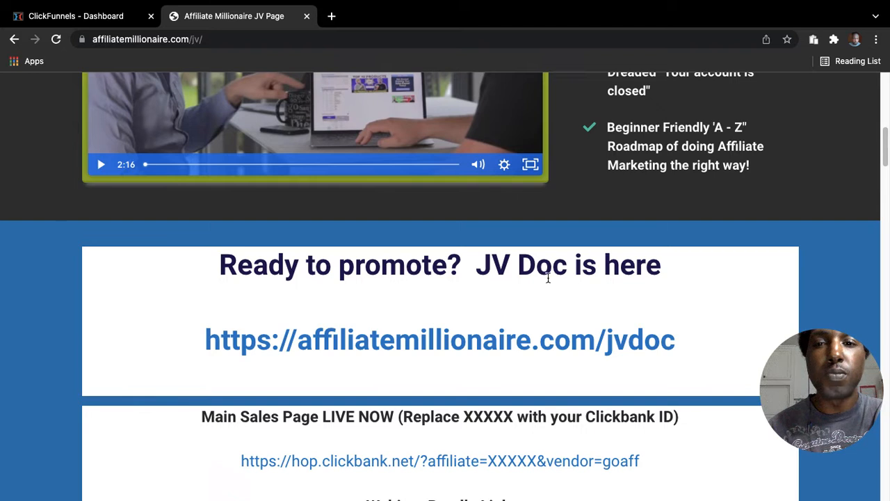
{"action": "scroll", "coordinate": [548, 277], "scroll_direction": "up", "scroll_amount": 4}
{"action": "scroll", "coordinate": [547, 277], "scroll_direction": "up", "scroll_amount": 1}
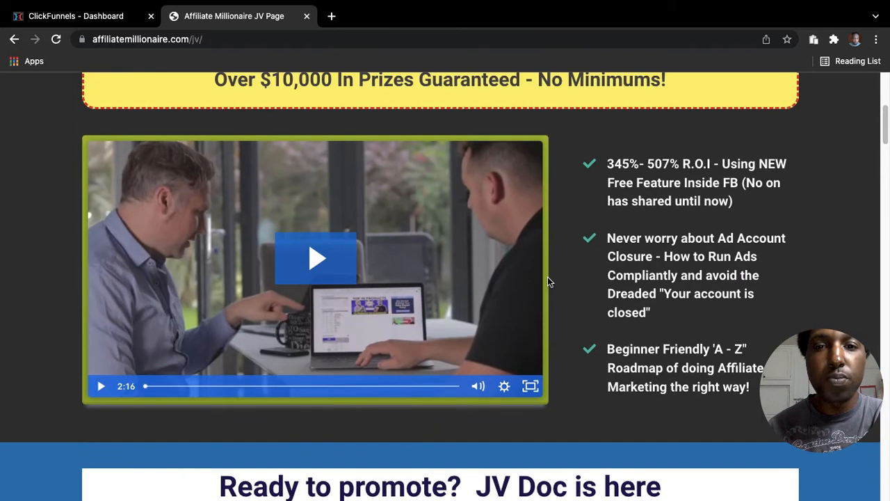
Examine the JV document, main sales page and webinar bundle links on the affiliate page, plus its earnings claim and headline.
{"action": "scroll", "coordinate": [572, 296], "scroll_direction": "down", "scroll_amount": 2}
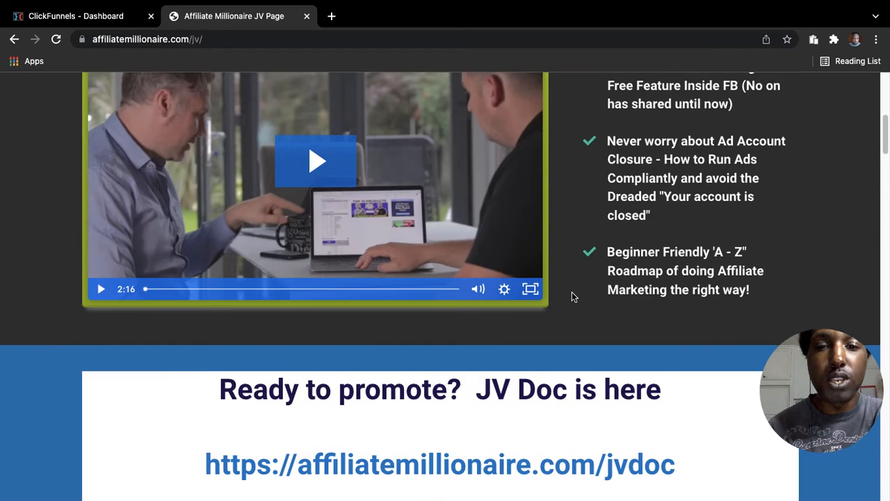
{"action": "scroll", "coordinate": [572, 297], "scroll_direction": "down", "scroll_amount": 2}
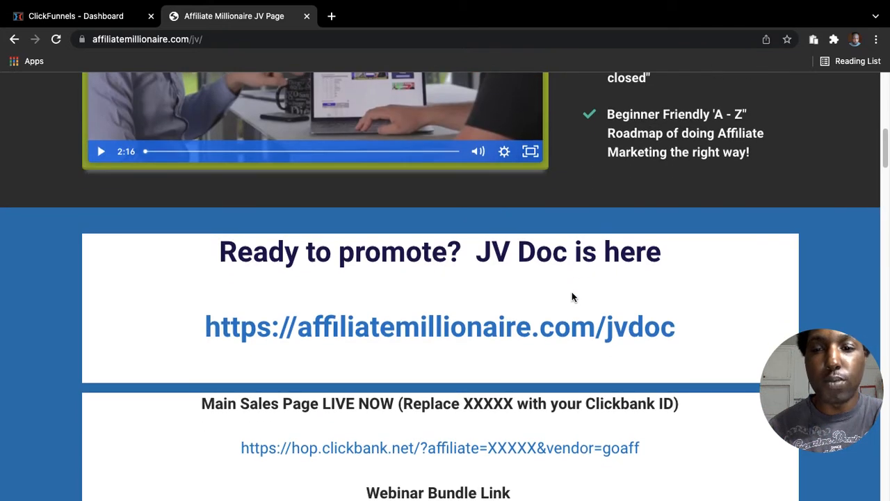
{"action": "scroll", "coordinate": [572, 297], "scroll_direction": "down", "scroll_amount": 3}
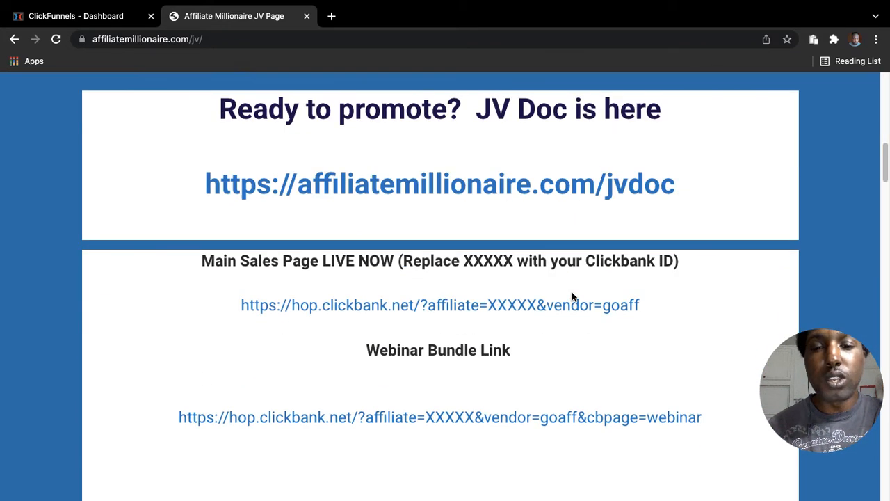
{"action": "scroll", "coordinate": [572, 297], "scroll_direction": "down", "scroll_amount": 1}
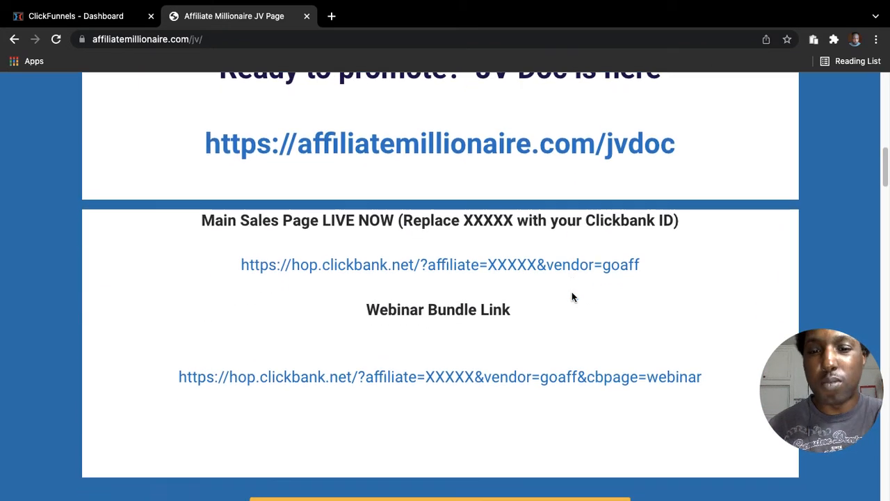
{"action": "scroll", "coordinate": [572, 297], "scroll_direction": "down", "scroll_amount": 1}
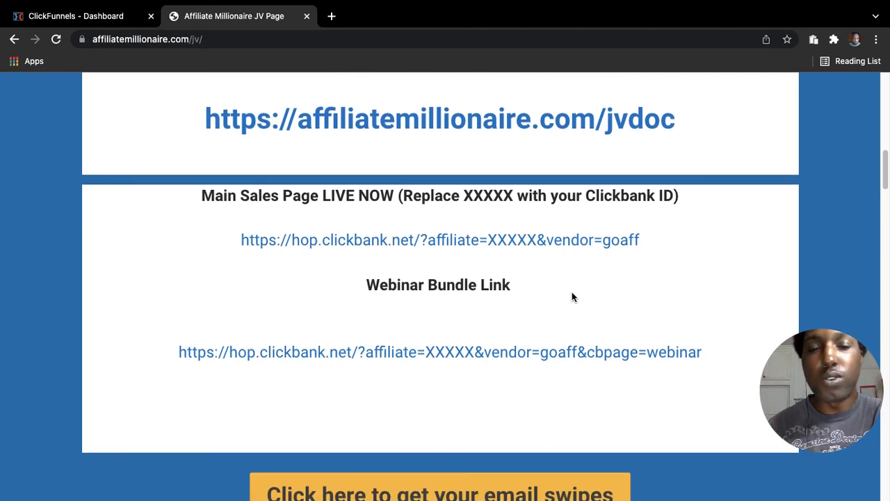
{"action": "scroll", "coordinate": [572, 297], "scroll_direction": "down", "scroll_amount": 3}
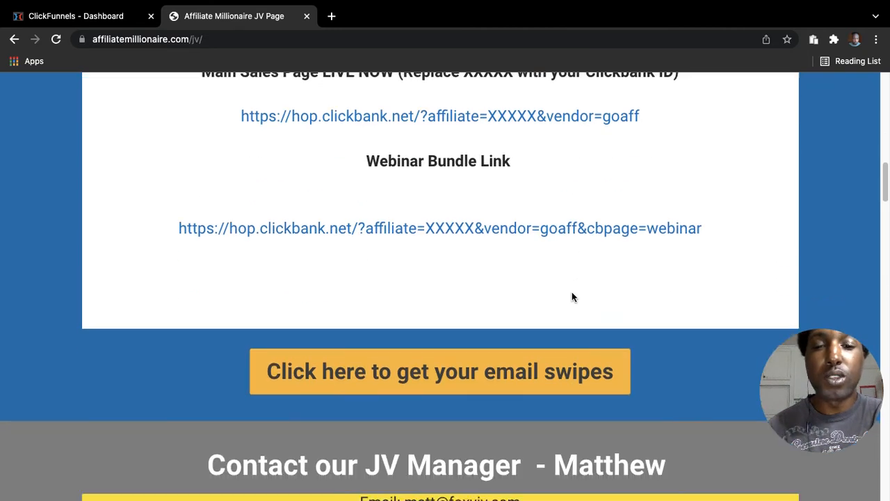
{"action": "scroll", "coordinate": [571, 297], "scroll_direction": "up", "scroll_amount": 8}
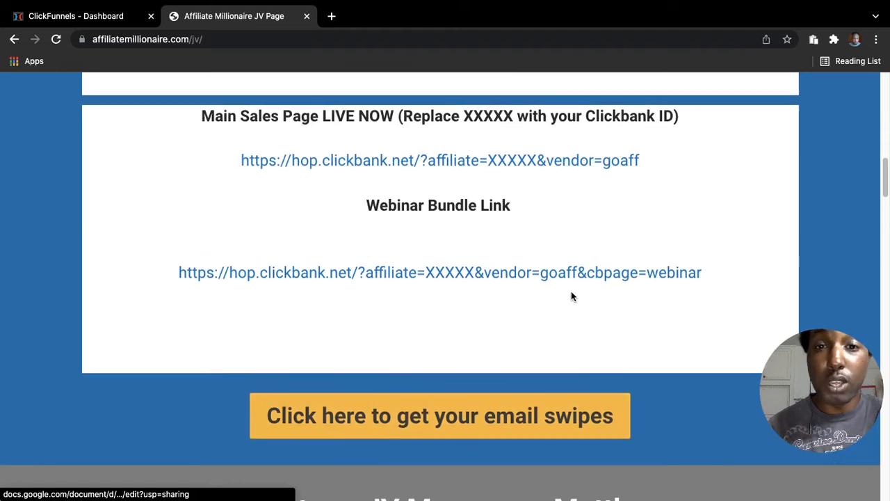
{"action": "scroll", "coordinate": [571, 290], "scroll_direction": "up", "scroll_amount": 4}
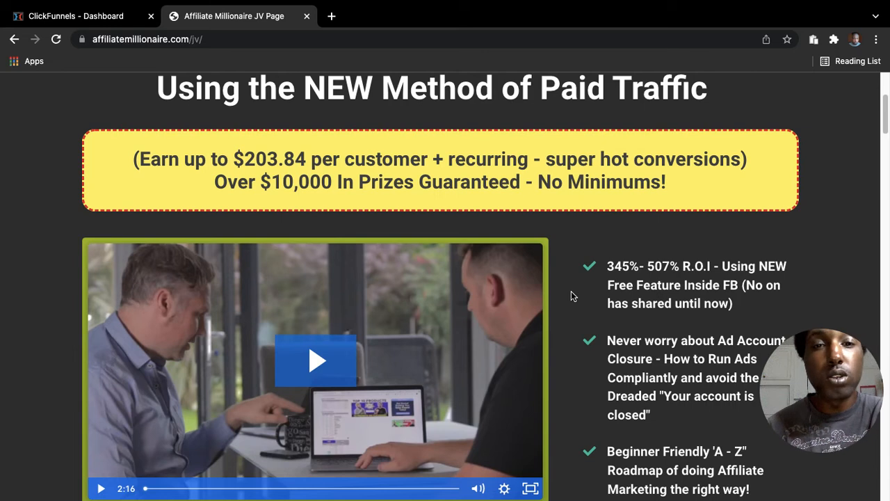
{"action": "scroll", "coordinate": [572, 297], "scroll_direction": "up", "scroll_amount": 3}
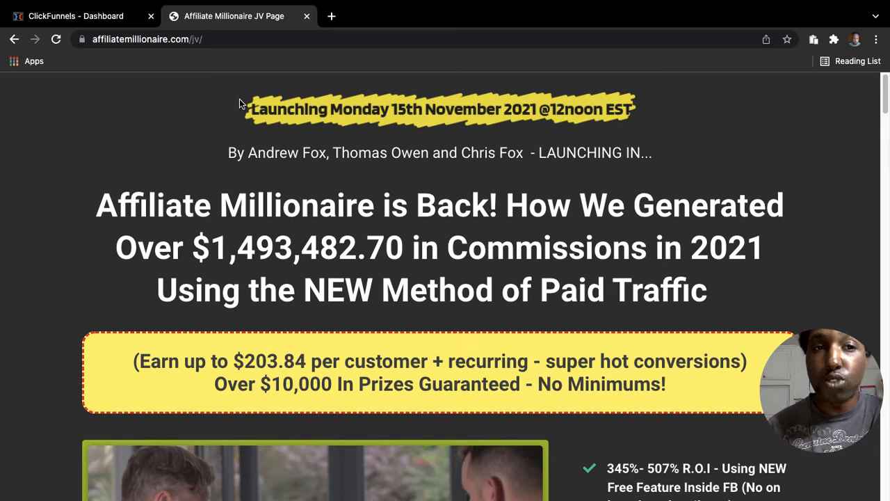
Return to the ClickBank marketplace results and select the Affiliate Marketing category under E-business & E-marketing.
{"action": "left_click", "coordinate": [14, 40]}
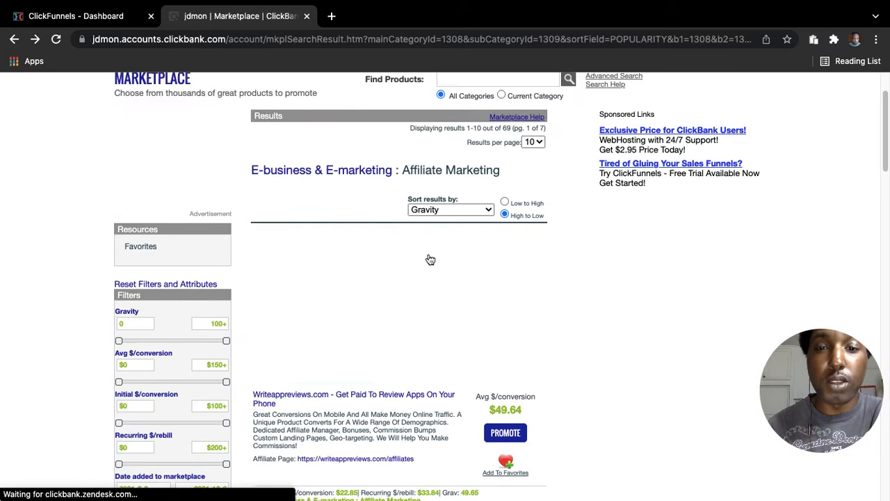
{"action": "scroll", "coordinate": [441, 304], "scroll_direction": "down", "scroll_amount": 4}
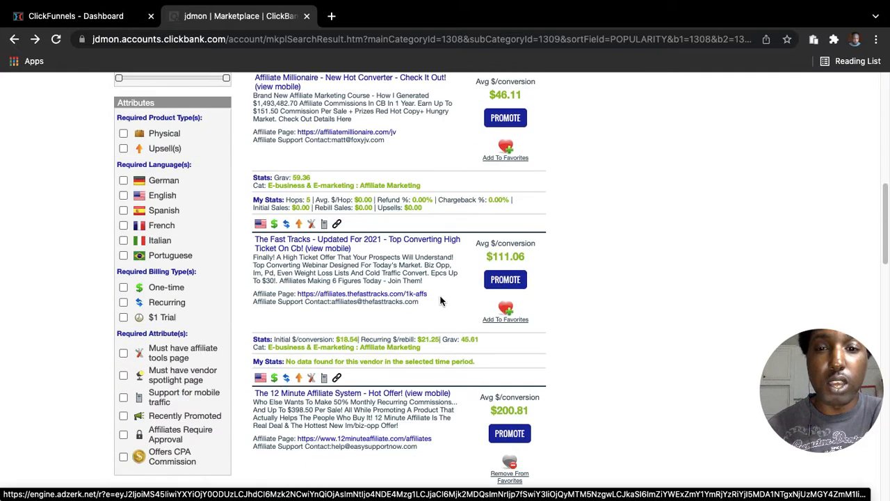
{"action": "scroll", "coordinate": [442, 302], "scroll_direction": "up", "scroll_amount": 5}
{"action": "scroll", "coordinate": [313, 351], "scroll_direction": "down", "scroll_amount": 10}
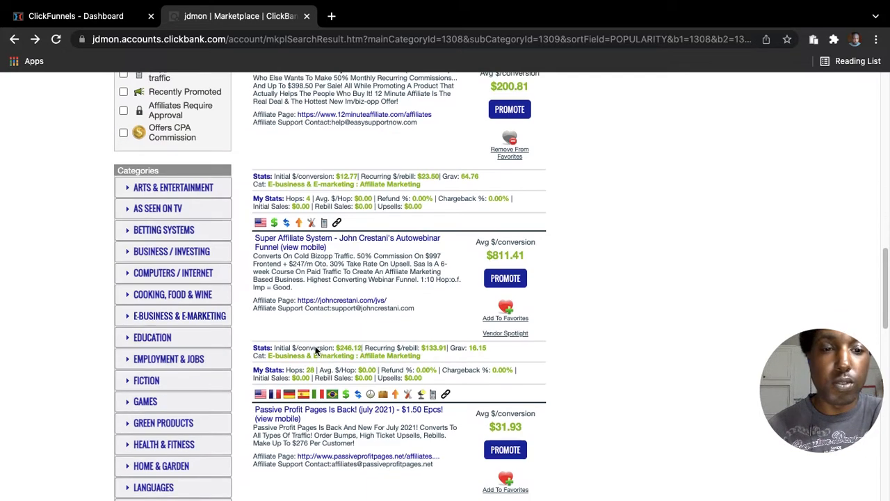
{"action": "left_click", "coordinate": [128, 316]}
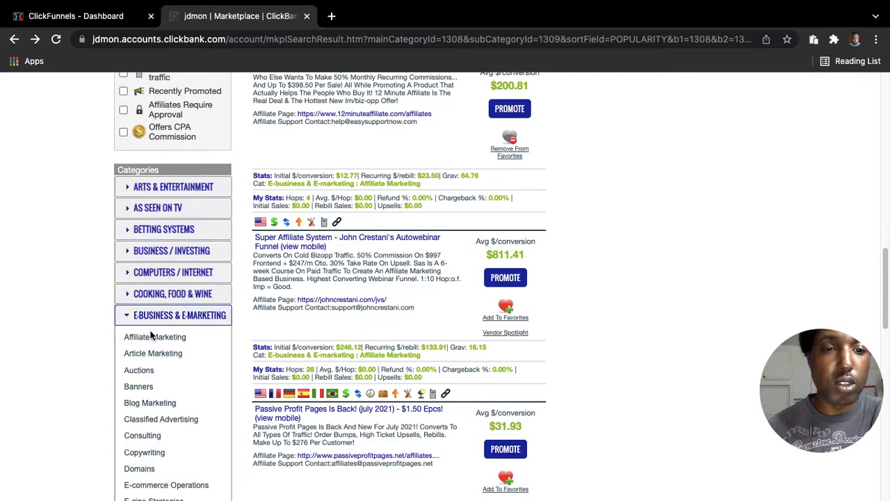
{"action": "left_click", "coordinate": [153, 338]}
Promote the Affiliate Millionaire offer by generating its HopLink with the tracking ID clickfunnels.
{"action": "scroll", "coordinate": [411, 310], "scroll_direction": "up", "scroll_amount": 6}
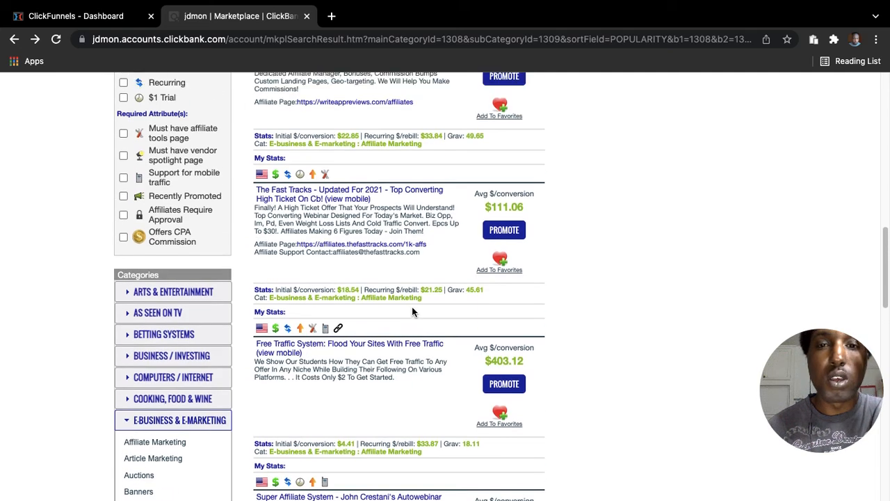
{"action": "scroll", "coordinate": [413, 311], "scroll_direction": "up", "scroll_amount": 1}
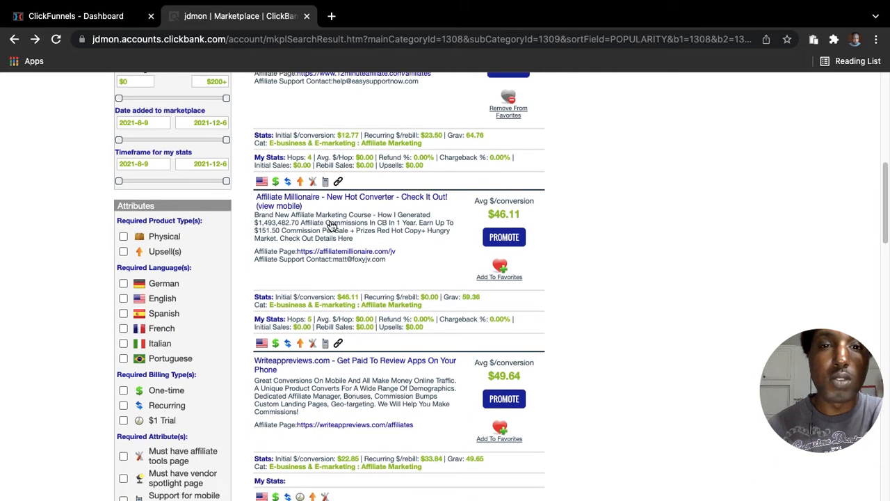
{"action": "left_click", "coordinate": [512, 238]}
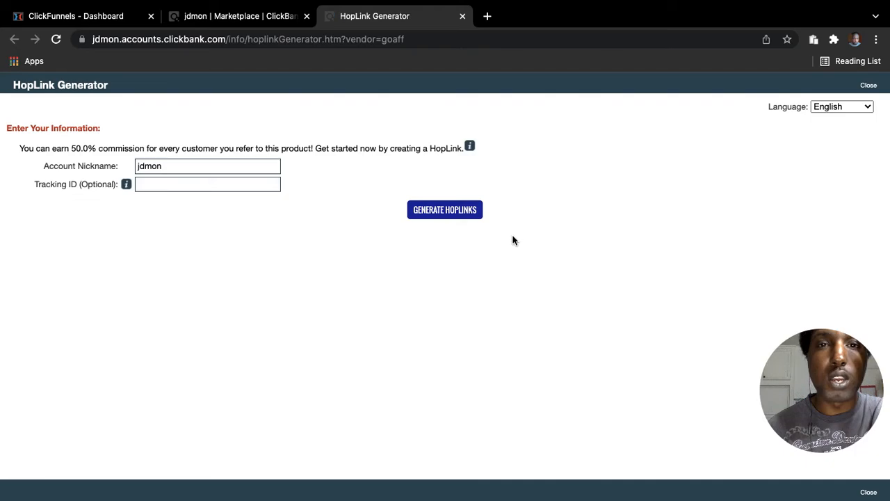
{"action": "left_click", "coordinate": [213, 189]}
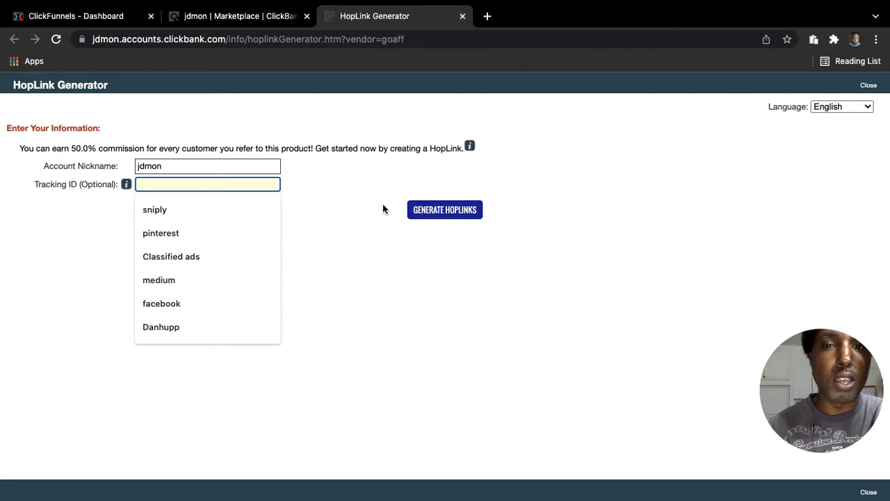
{"action": "left_click", "coordinate": [235, 184]}
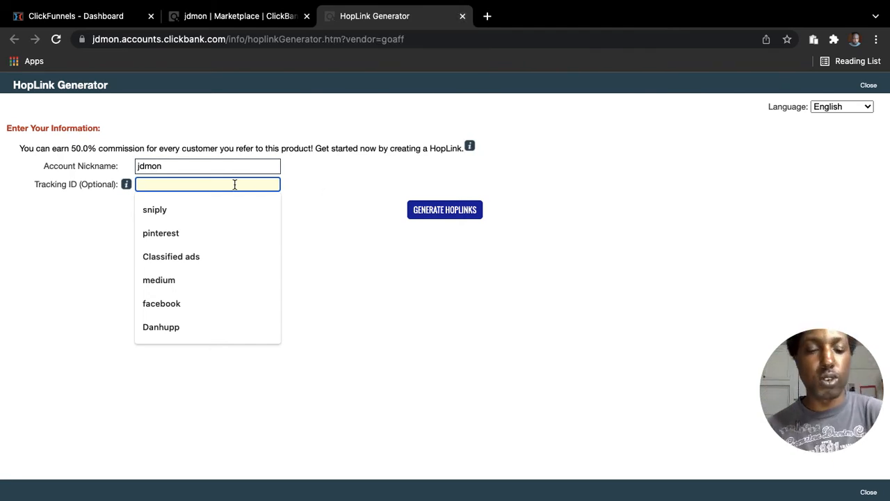
{"action": "type", "text": "clickfunnels"}
{"action": "key", "text": "Return"}
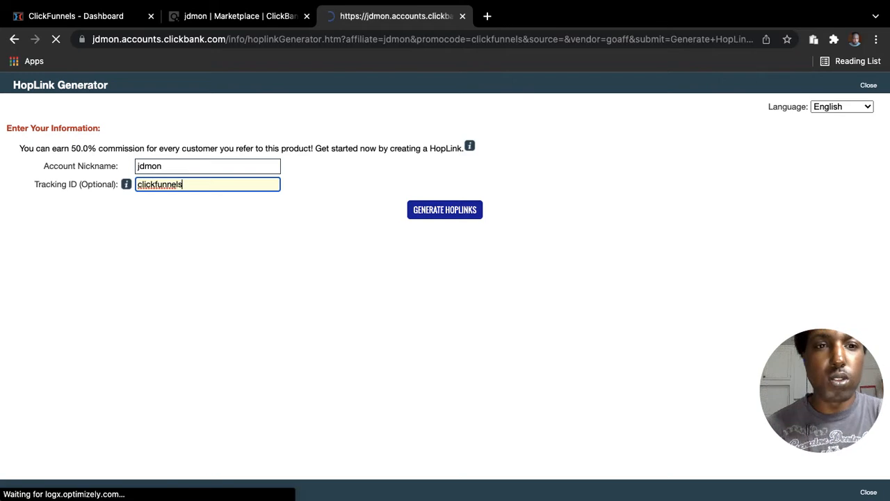
Copy the generated HopShield encrypted HopLink, close the HopLink Generator and switch to the ClickFunnels dashboard.
{"action": "left_click", "coordinate": [829, 302]}
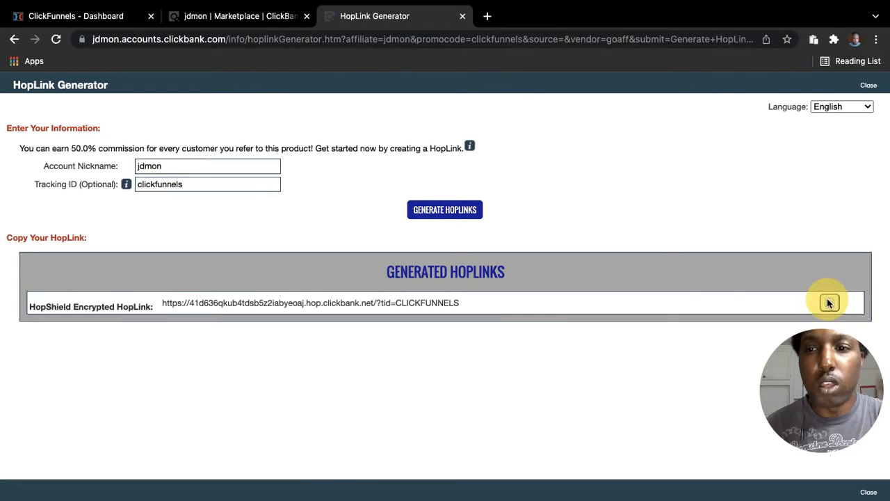
{"action": "left_click", "coordinate": [462, 16]}
{"action": "left_click", "coordinate": [95, 18]}
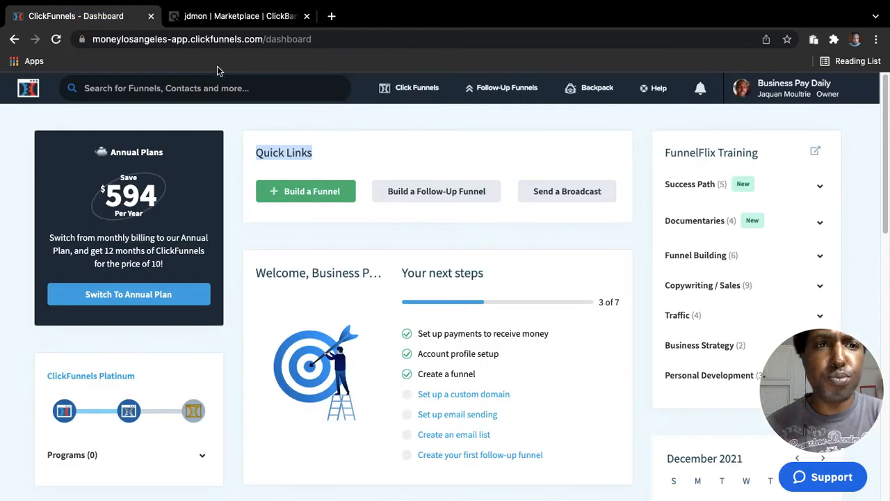
Build a Collect Emails funnel named Best Way To Live Your Life, without a group tag.
{"action": "left_click", "coordinate": [296, 194]}
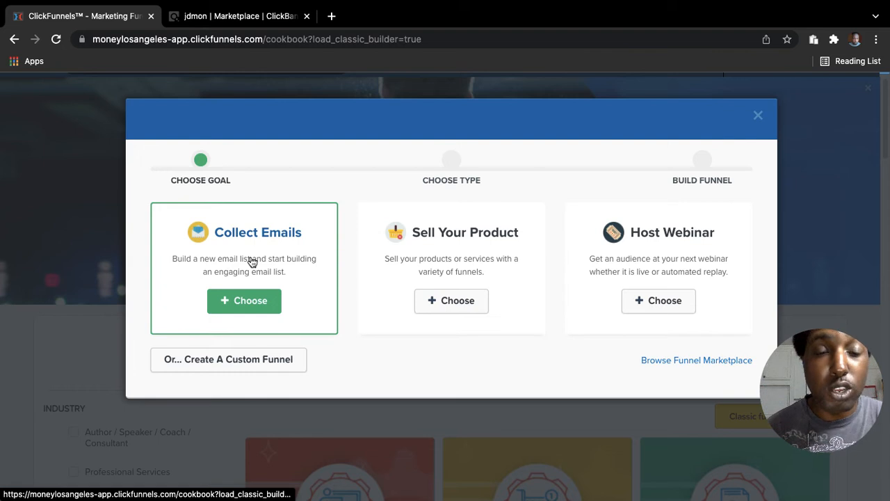
{"action": "left_click", "coordinate": [244, 302]}
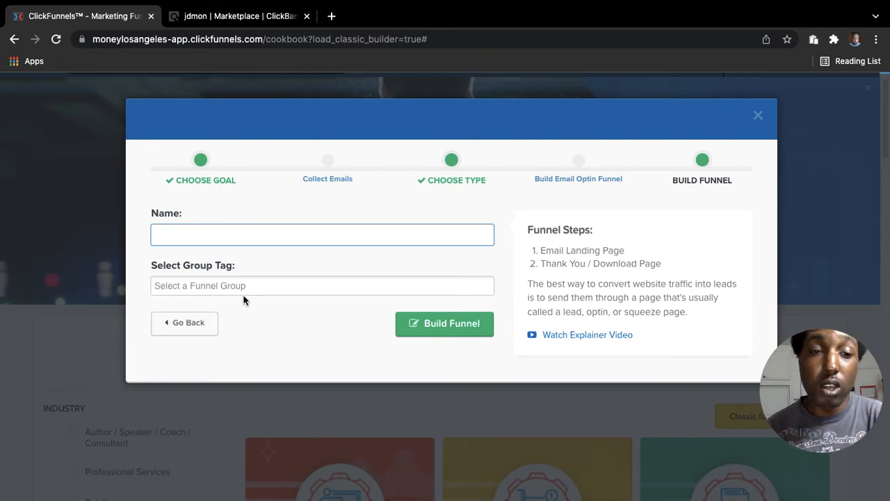
{"action": "left_click", "coordinate": [258, 238]}
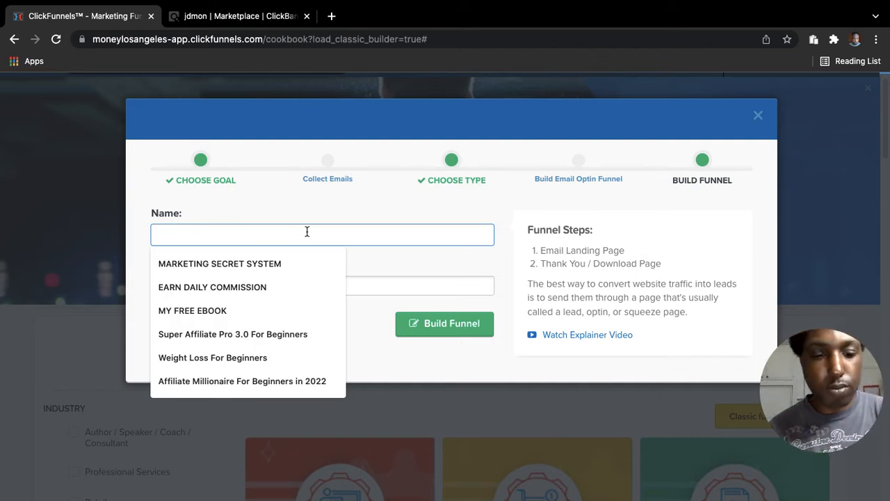
{"action": "type", "text": "Best w"}
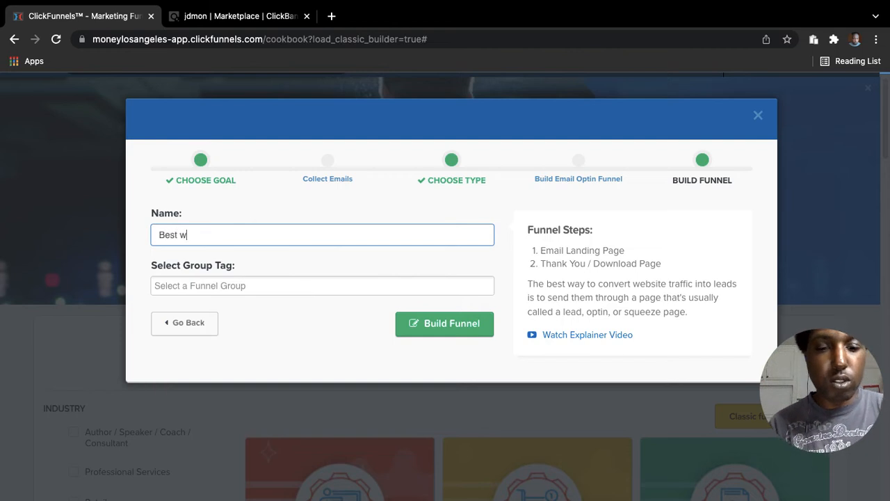
{"action": "key", "text": "BackSpace"}
{"action": "type", "text": "W"}
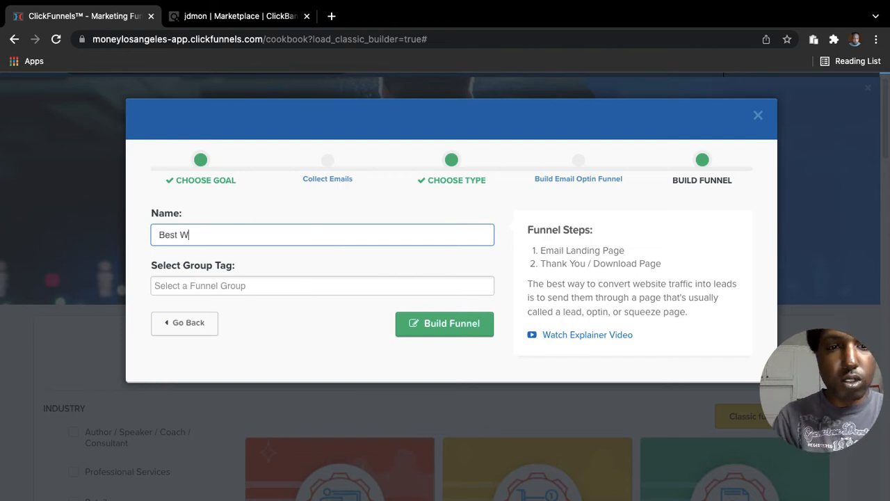
{"action": "type", "text": "ay "}
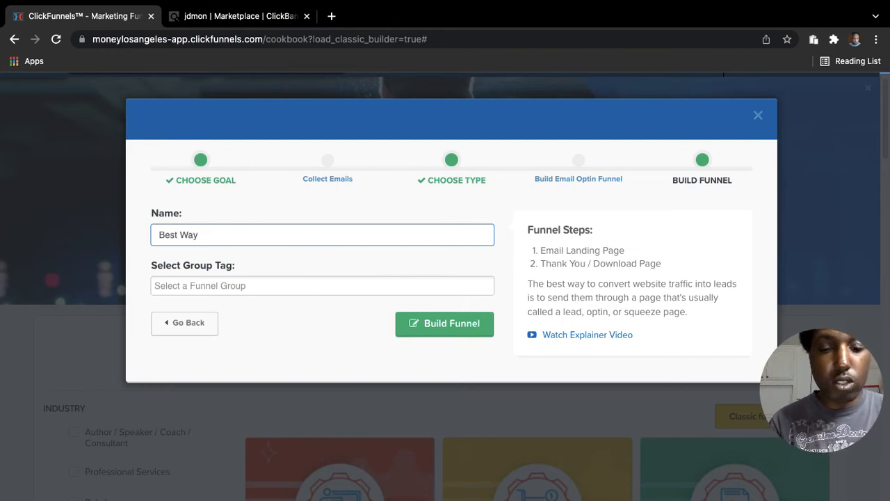
{"action": "type", "text": "To mak"}
{"action": "key", "text": "BackSpace"}
{"action": "key", "text": "BackSpace"}
{"action": "key", "text": "BackSpace"}
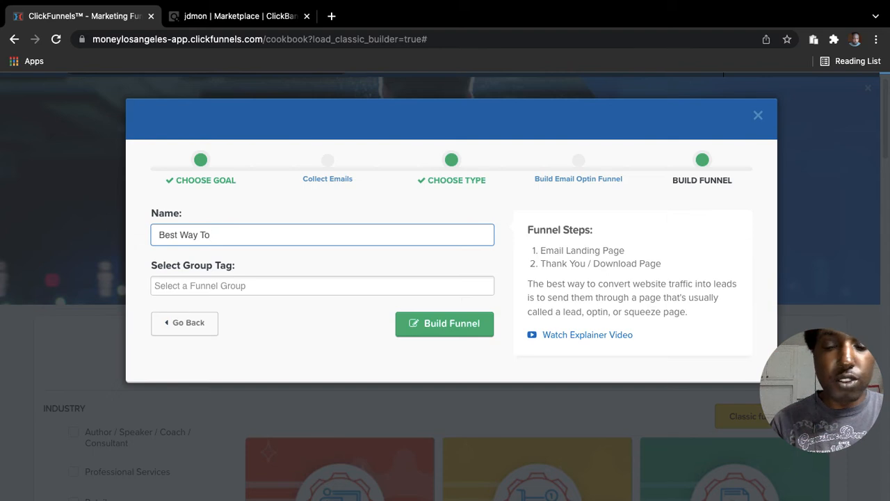
{"action": "type", "text": "Live"}
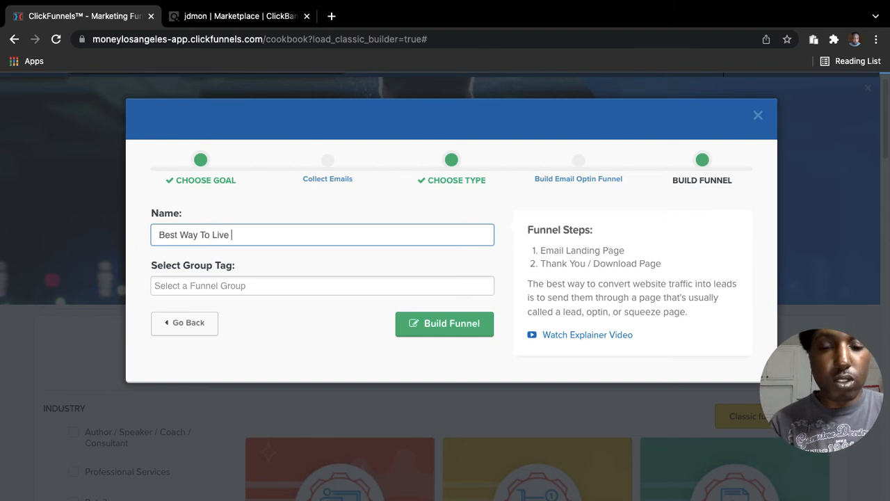
{"action": "type", "text": " yo"}
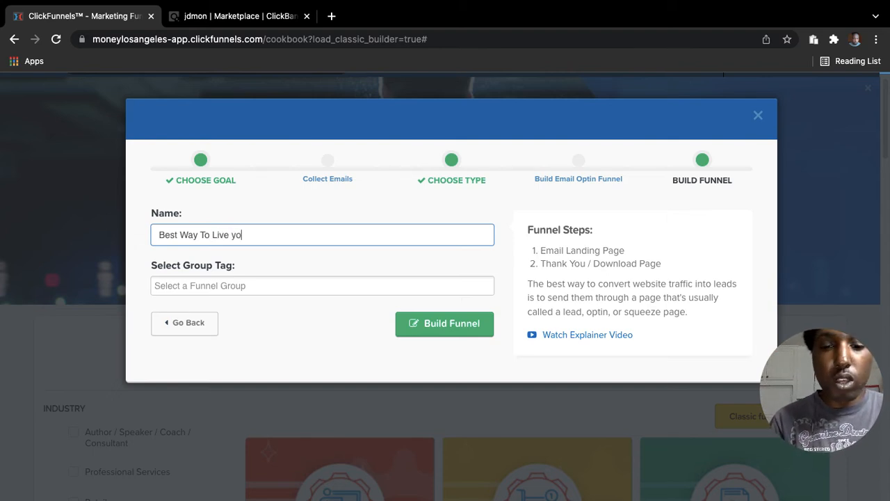
{"action": "key", "text": "BackSpace"}
{"action": "type", "text": "Your Life"}
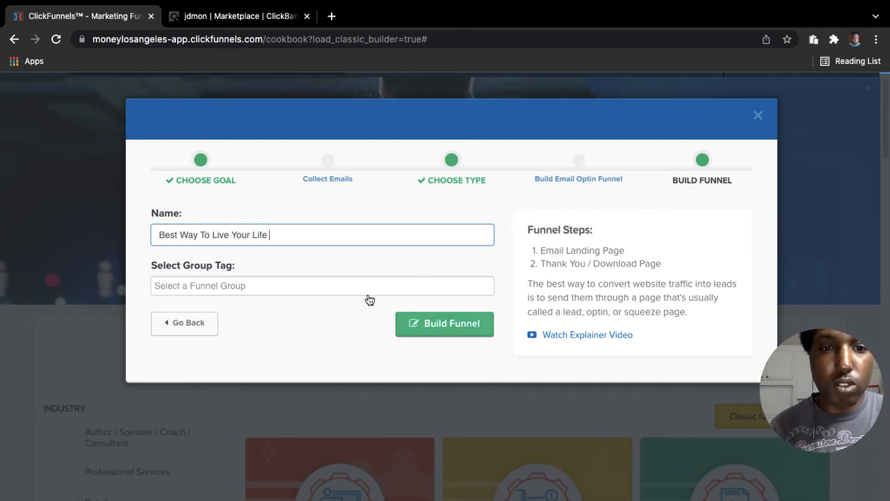
{"action": "left_click", "coordinate": [433, 327]}
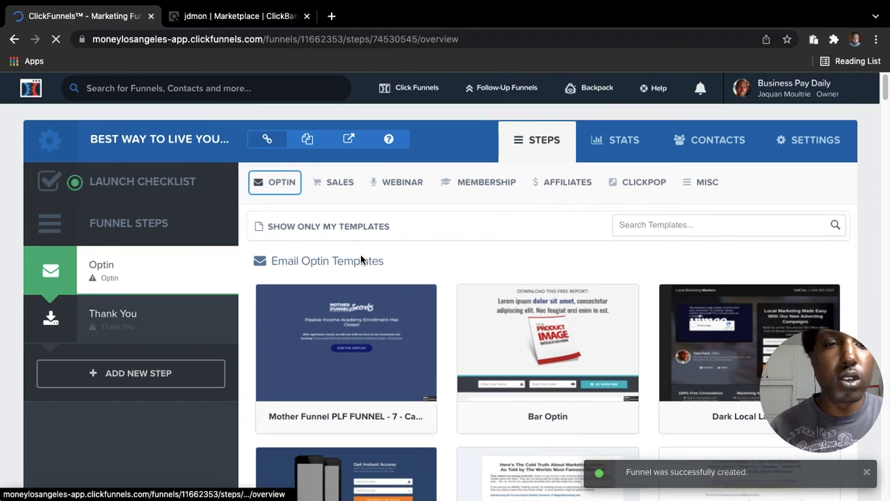
Look through the email optin templates for the funnel's Optin step.
{"action": "scroll", "coordinate": [352, 259], "scroll_direction": "down", "scroll_amount": 4}
{"action": "scroll", "coordinate": [353, 262], "scroll_direction": "up", "scroll_amount": 4}
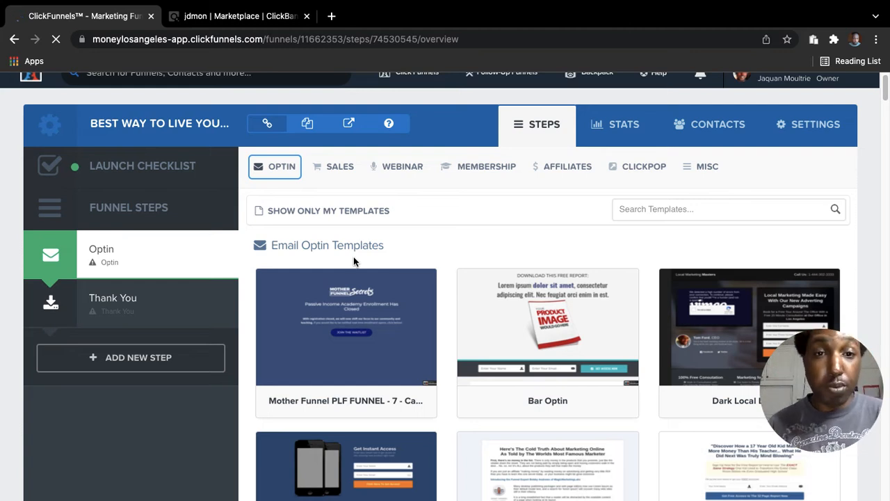
{"action": "mouse_move", "coordinate": [349, 281]}
{"action": "scroll", "coordinate": [457, 313], "scroll_direction": "down", "scroll_amount": 7}
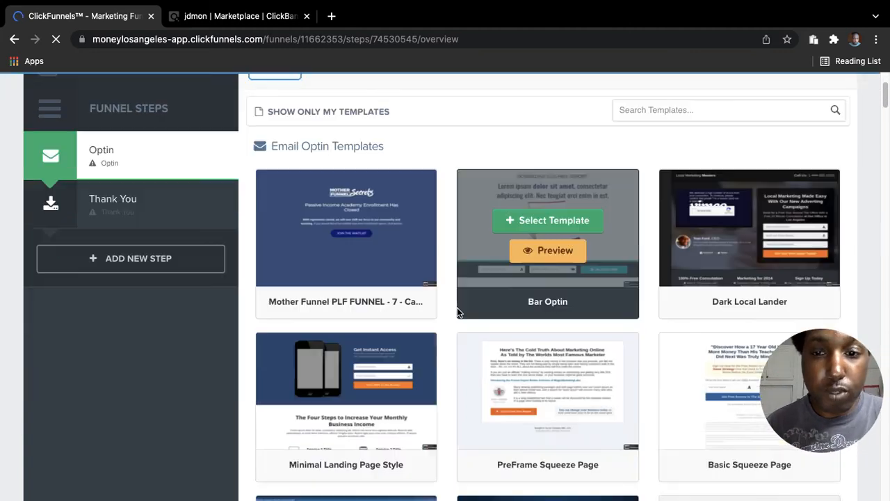
{"action": "scroll", "coordinate": [459, 312], "scroll_direction": "down", "scroll_amount": 5}
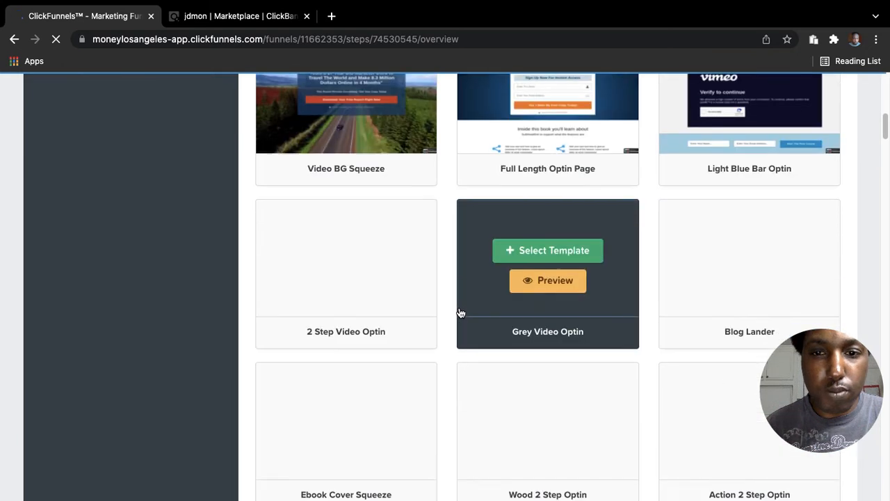
{"action": "scroll", "coordinate": [462, 312], "scroll_direction": "down", "scroll_amount": 7}
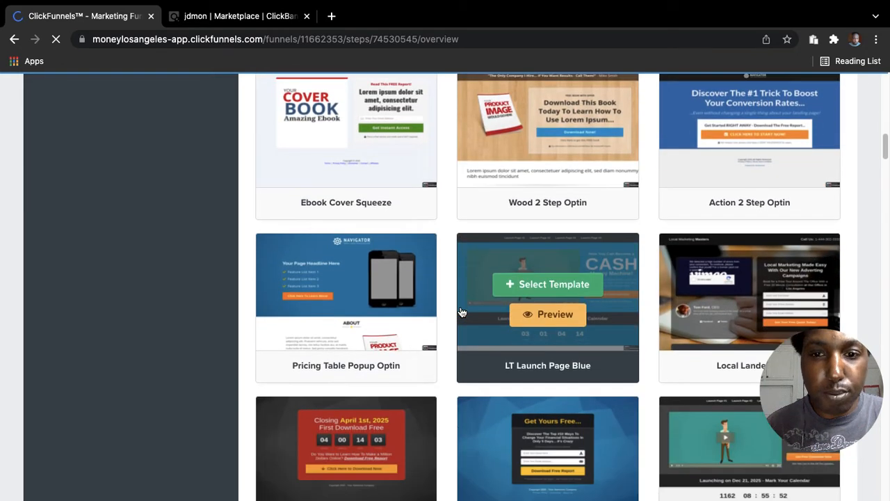
{"action": "scroll", "coordinate": [461, 311], "scroll_direction": "down", "scroll_amount": 3}
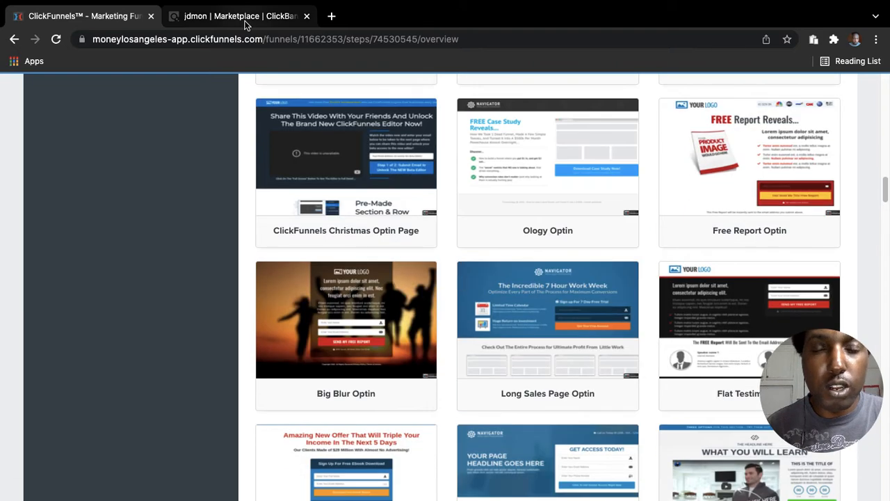
Return to the ClickBank marketplace results and open the Affiliate Millionaire sales page in a new tab.
{"action": "left_click", "coordinate": [252, 23]}
{"action": "scroll", "coordinate": [267, 175], "scroll_direction": "up", "scroll_amount": 2}
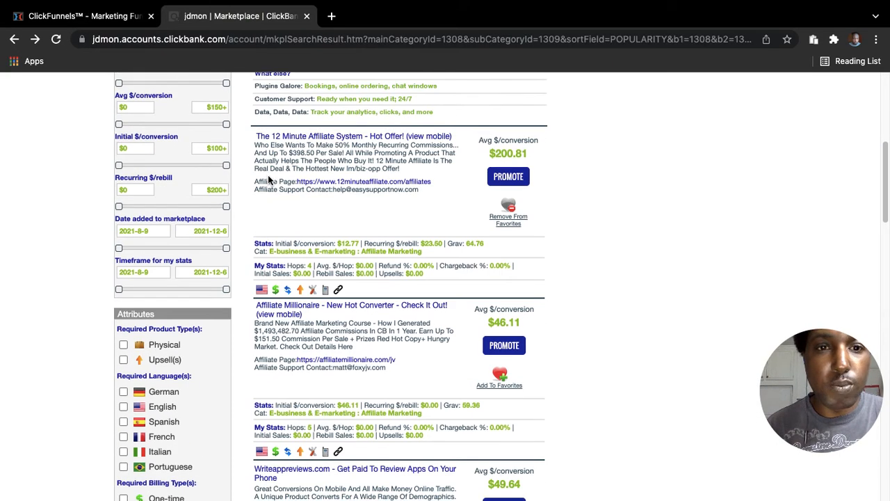
{"action": "scroll", "coordinate": [268, 174], "scroll_direction": "down", "scroll_amount": 3}
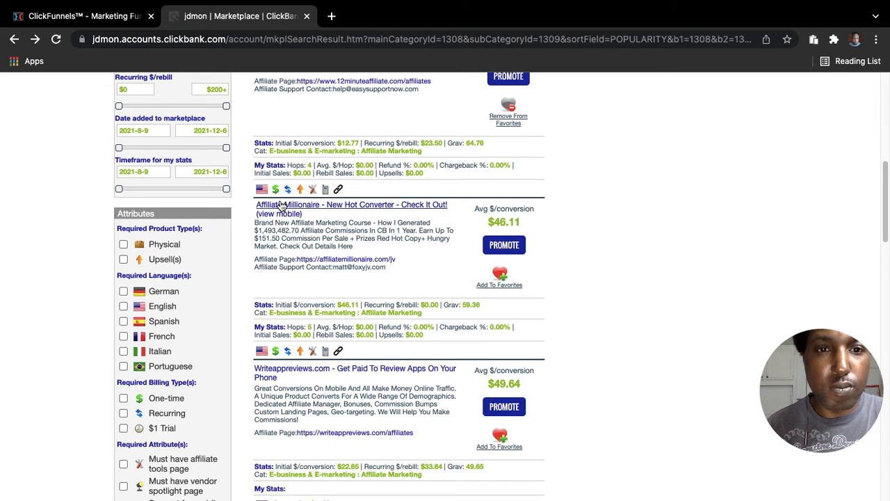
{"action": "left_click", "coordinate": [282, 207], "text": "super"}
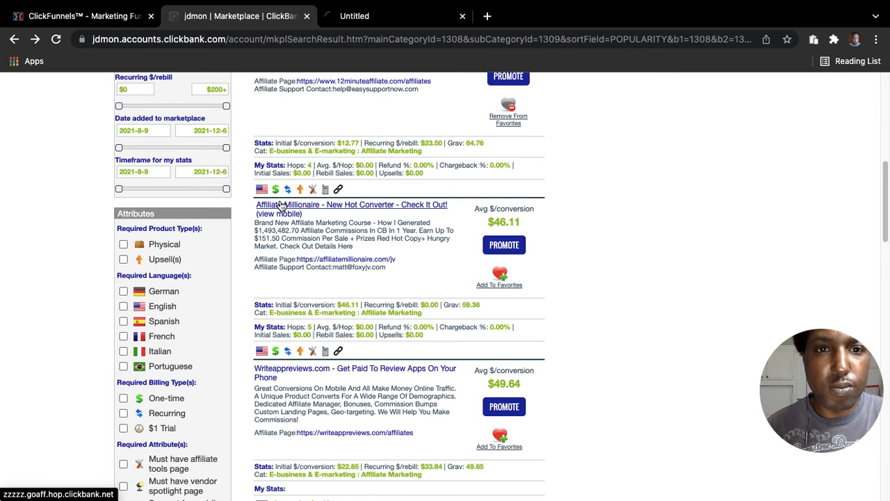
{"action": "left_click", "coordinate": [370, 20]}
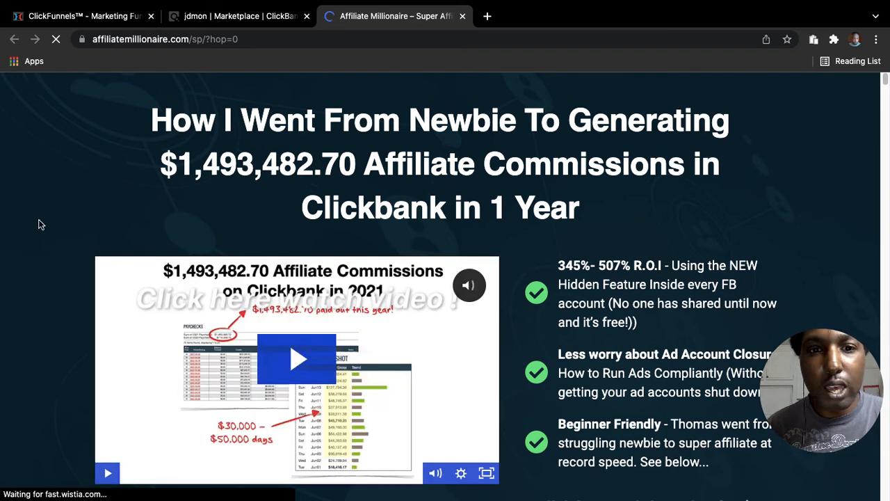
Examine the Affiliate Millionaire sales page's headline, video, benefit points, join offer and paycheck proof.
{"action": "scroll", "coordinate": [121, 200], "scroll_direction": "down", "scroll_amount": 3}
{"action": "scroll", "coordinate": [121, 200], "scroll_direction": "down", "scroll_amount": 3}
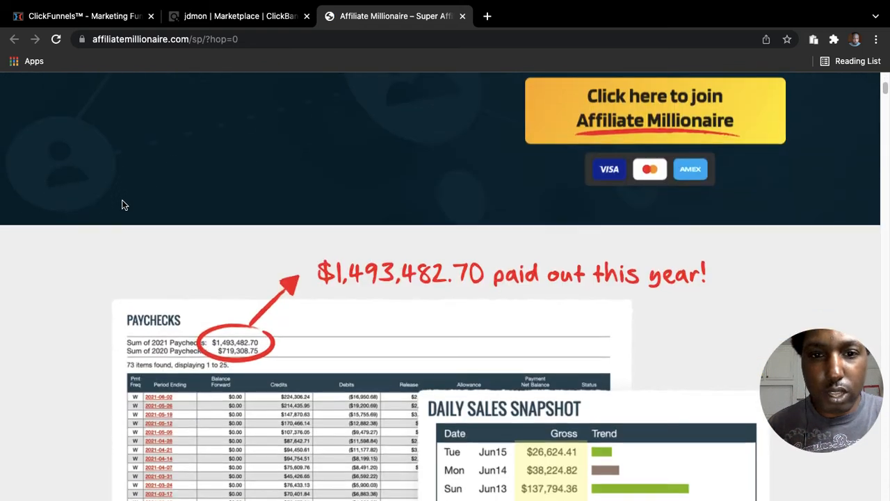
{"action": "scroll", "coordinate": [174, 197], "scroll_direction": "up", "scroll_amount": 2}
{"action": "scroll", "coordinate": [174, 197], "scroll_direction": "up", "scroll_amount": 5}
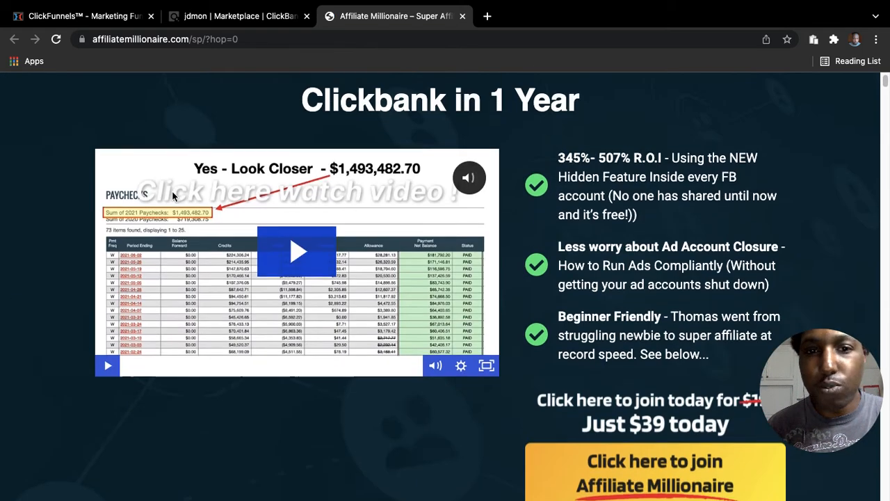
{"action": "scroll", "coordinate": [136, 219], "scroll_direction": "down", "scroll_amount": 1}
{"action": "scroll", "coordinate": [137, 219], "scroll_direction": "down", "scroll_amount": 4}
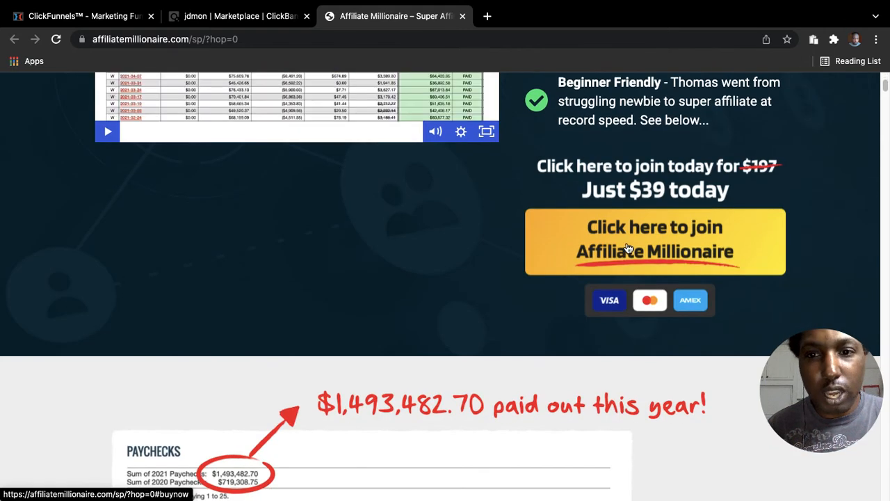
{"action": "scroll", "coordinate": [475, 252], "scroll_direction": "up", "scroll_amount": 5}
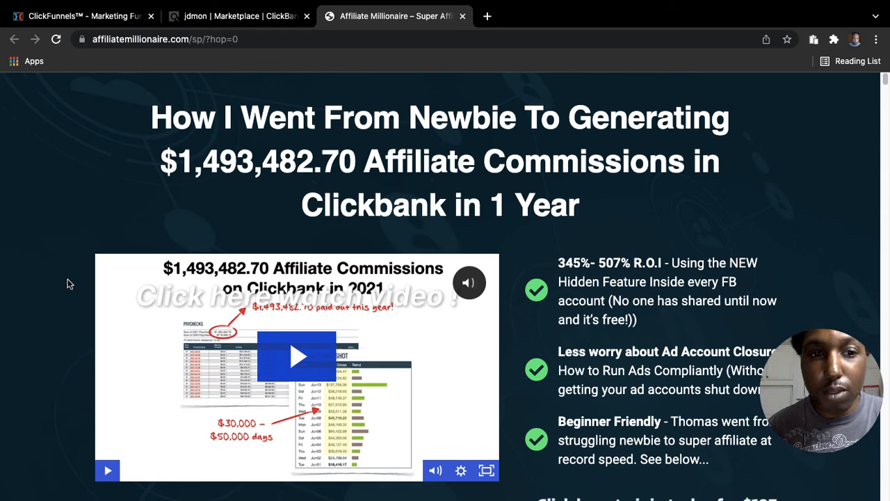
{"action": "scroll", "coordinate": [68, 284], "scroll_direction": "down", "scroll_amount": 2}
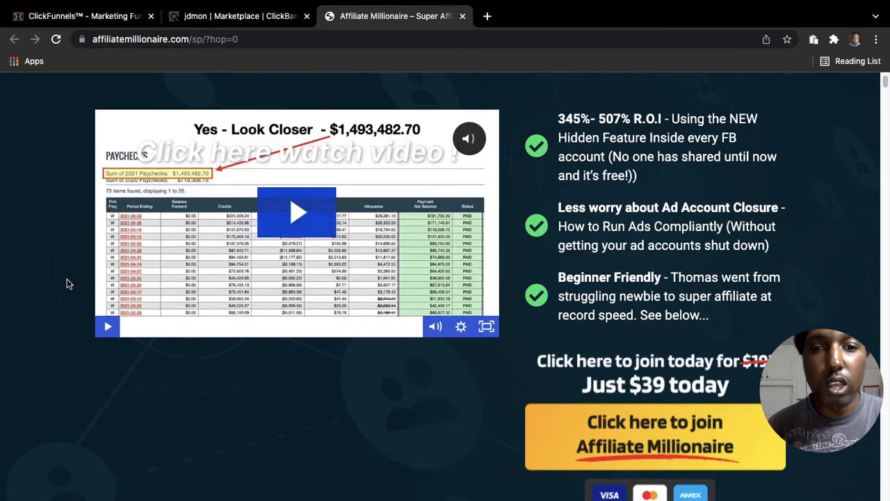
{"action": "scroll", "coordinate": [68, 284], "scroll_direction": "up", "scroll_amount": 2}
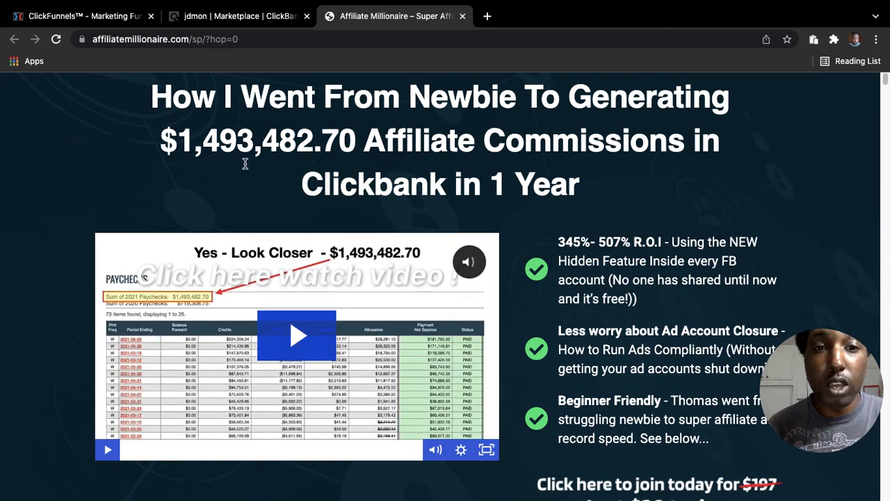
{"action": "scroll", "coordinate": [68, 234], "scroll_direction": "down", "scroll_amount": 1}
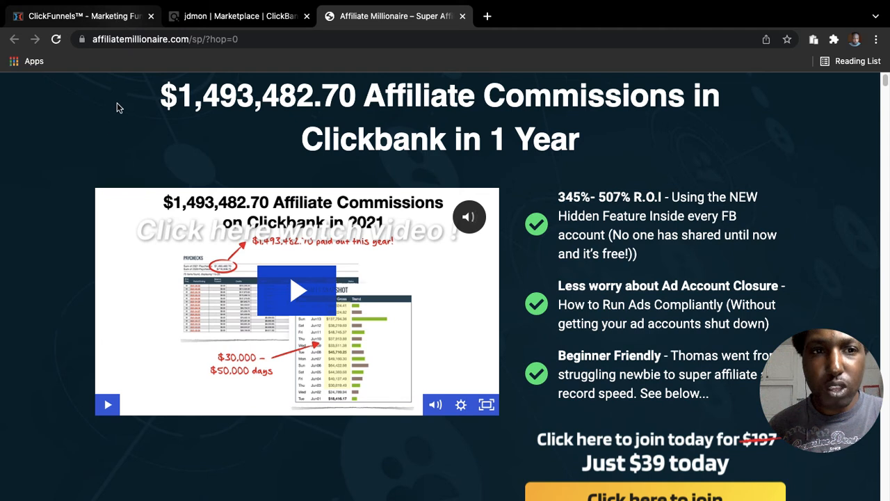
Return to the ClickFunnels Optin step and look through the email optin templates, including the Mother Funnel PLF designs, for one that suits the offer.
{"action": "left_click", "coordinate": [134, 23]}
{"action": "scroll", "coordinate": [381, 214], "scroll_direction": "up", "scroll_amount": 2}
{"action": "scroll", "coordinate": [381, 213], "scroll_direction": "up", "scroll_amount": 4}
{"action": "scroll", "coordinate": [379, 211], "scroll_direction": "down", "scroll_amount": 8}
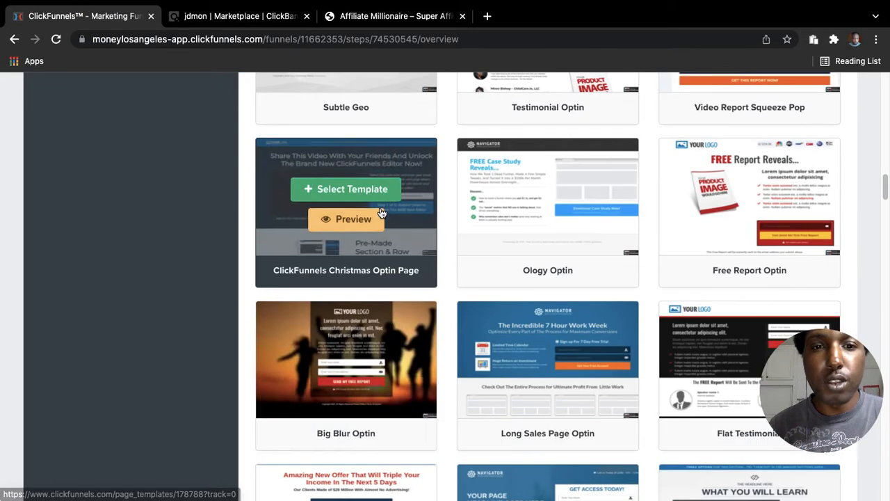
{"action": "scroll", "coordinate": [381, 213], "scroll_direction": "down", "scroll_amount": 9}
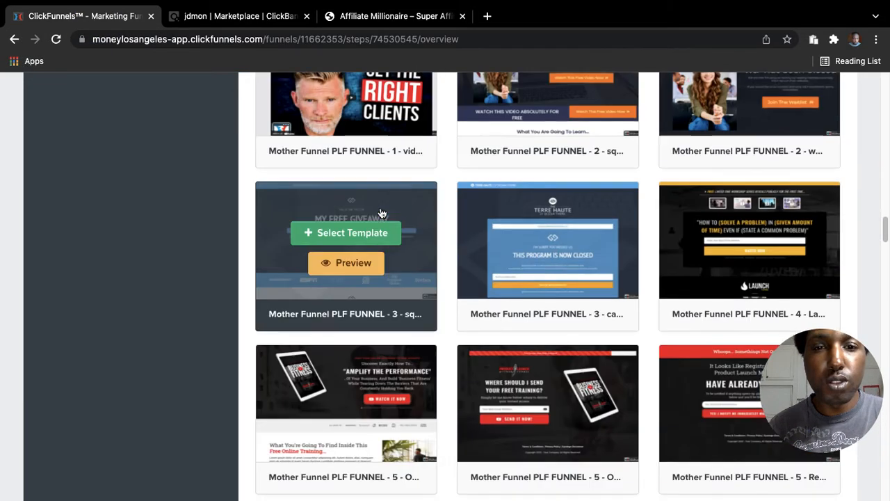
{"action": "scroll", "coordinate": [526, 297], "scroll_direction": "down", "scroll_amount": 4}
{"action": "scroll", "coordinate": [526, 297], "scroll_direction": "up", "scroll_amount": 6}
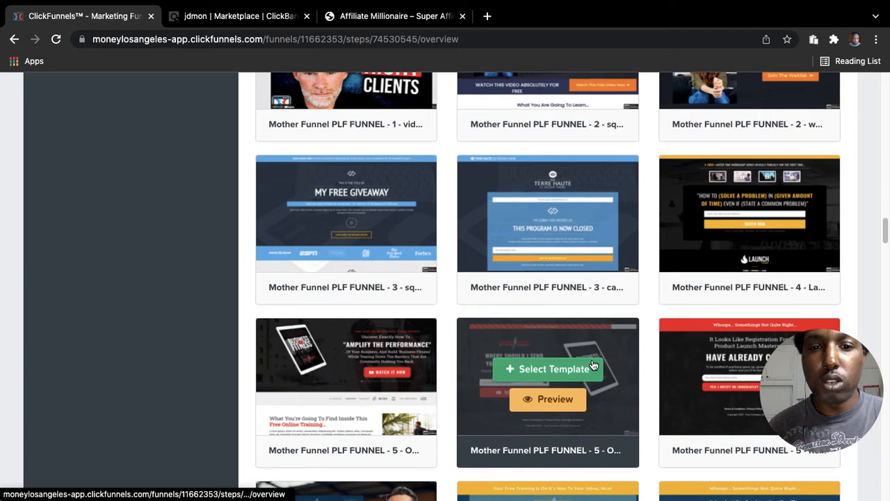
{"action": "scroll", "coordinate": [592, 361], "scroll_direction": "down", "scroll_amount": 2}
{"action": "mouse_move", "coordinate": [594, 276]}
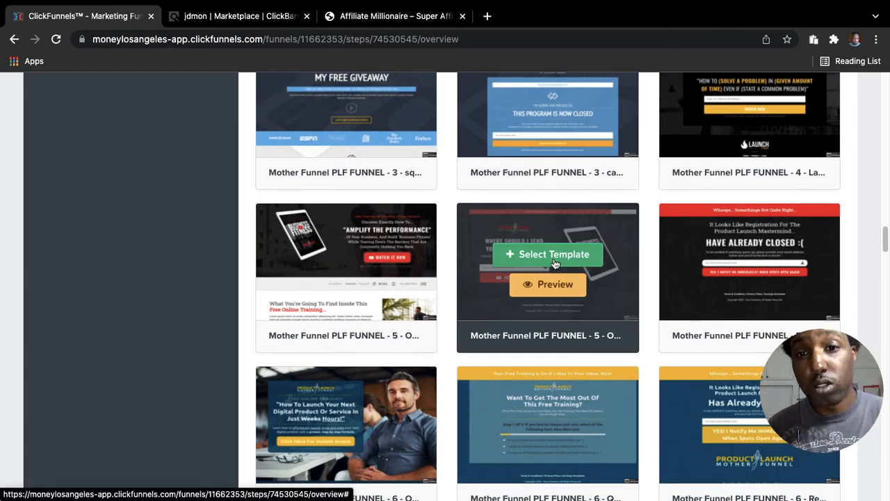
{"action": "scroll", "coordinate": [625, 382], "scroll_direction": "down", "scroll_amount": 4}
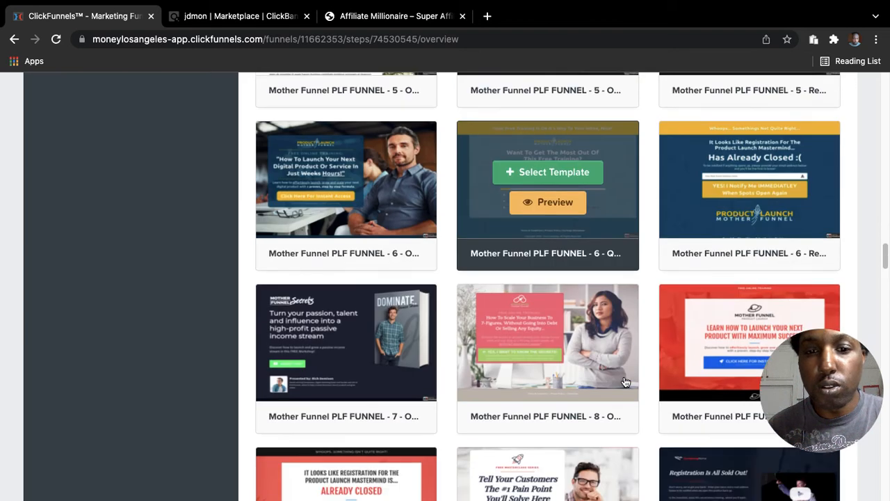
{"action": "scroll", "coordinate": [625, 382], "scroll_direction": "down", "scroll_amount": 4}
{"action": "scroll", "coordinate": [625, 379], "scroll_direction": "up", "scroll_amount": 5}
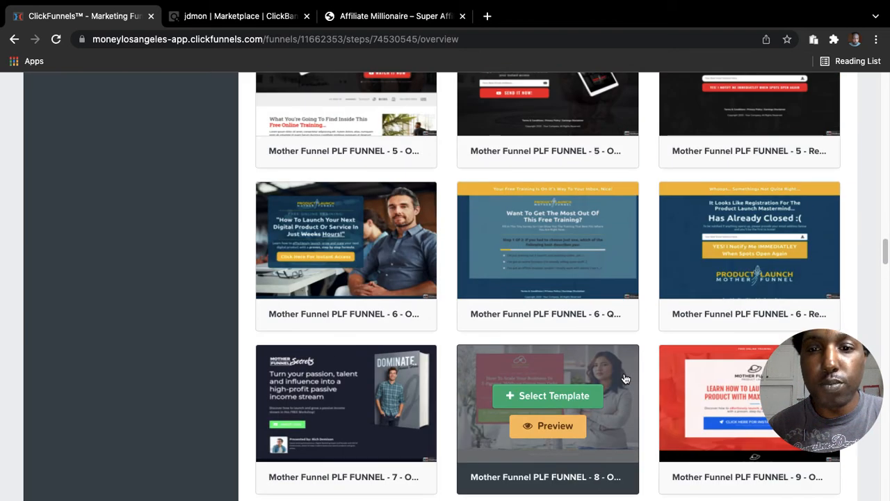
{"action": "scroll", "coordinate": [626, 379], "scroll_direction": "up", "scroll_amount": 5}
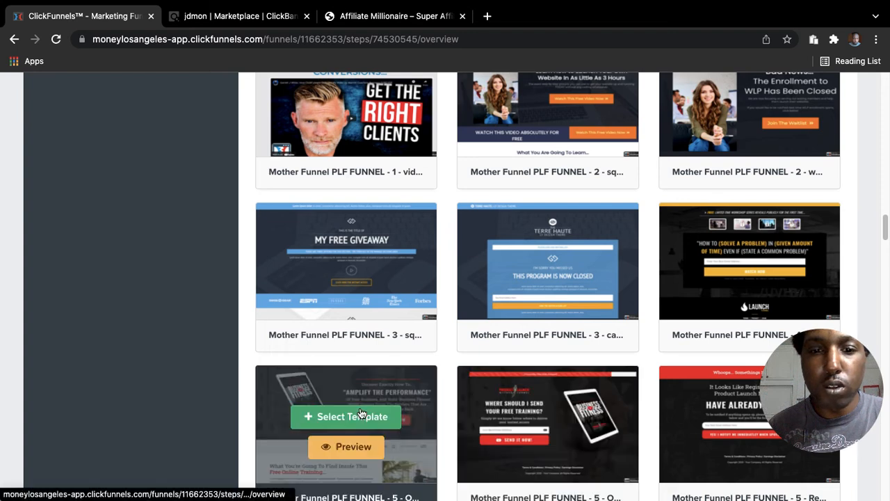
{"action": "scroll", "coordinate": [666, 306], "scroll_direction": "up", "scroll_amount": 5}
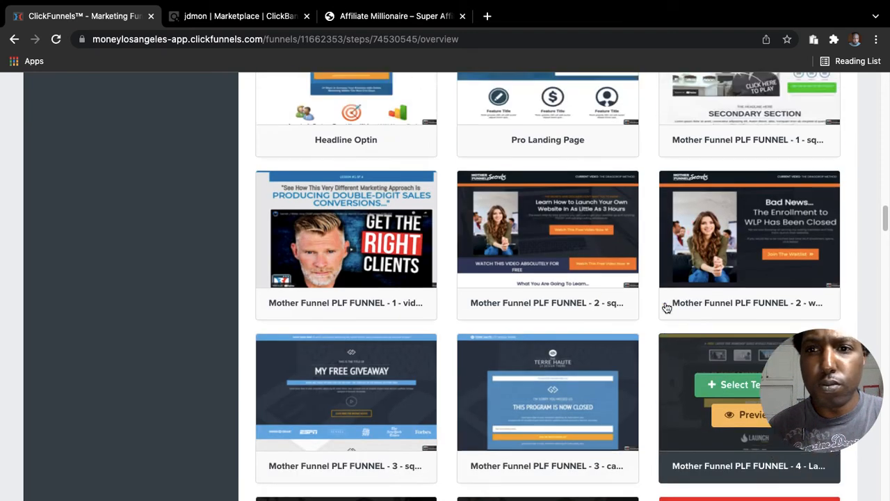
{"action": "scroll", "coordinate": [667, 306], "scroll_direction": "up", "scroll_amount": 3}
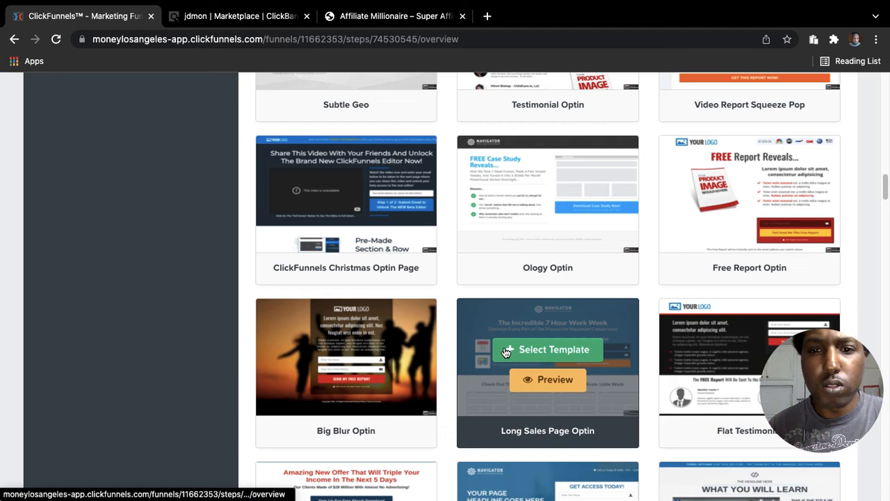
{"action": "scroll", "coordinate": [420, 313], "scroll_direction": "up", "scroll_amount": 3}
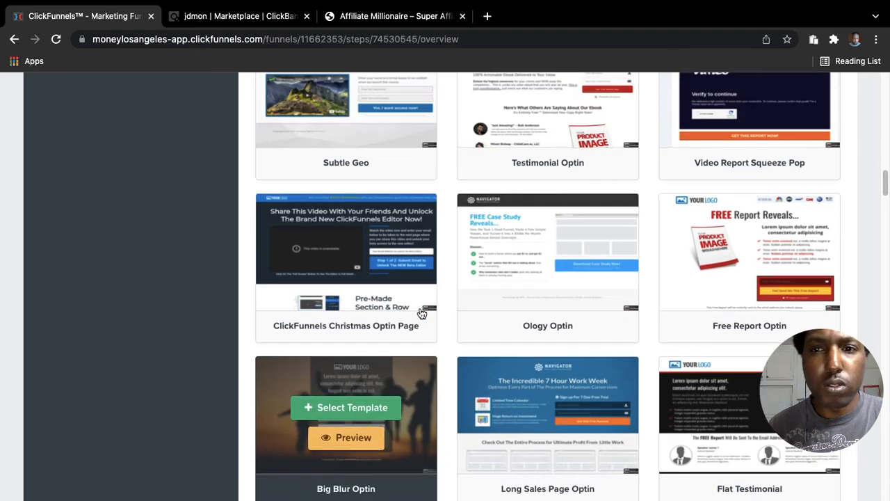
{"action": "scroll", "coordinate": [420, 313], "scroll_direction": "up", "scroll_amount": 5}
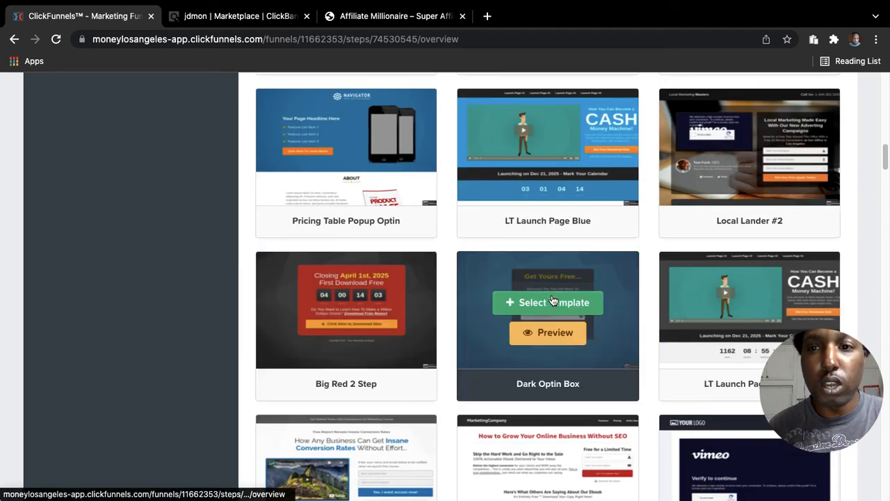
{"action": "scroll", "coordinate": [553, 299], "scroll_direction": "up", "scroll_amount": 5}
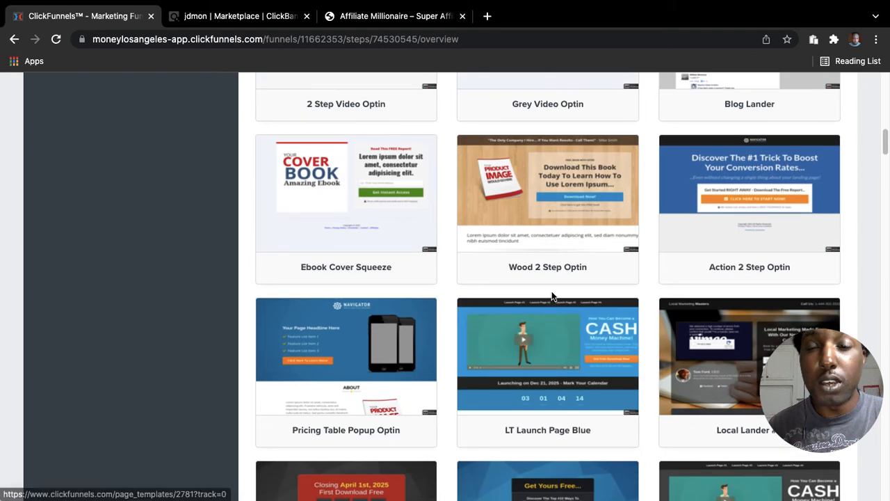
{"action": "scroll", "coordinate": [553, 297], "scroll_direction": "up", "scroll_amount": 5}
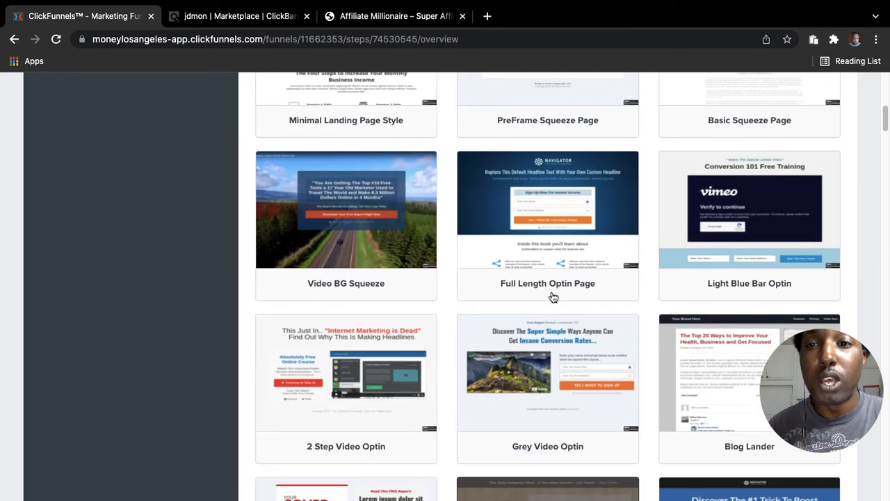
{"action": "scroll", "coordinate": [552, 297], "scroll_direction": "up", "scroll_amount": 5}
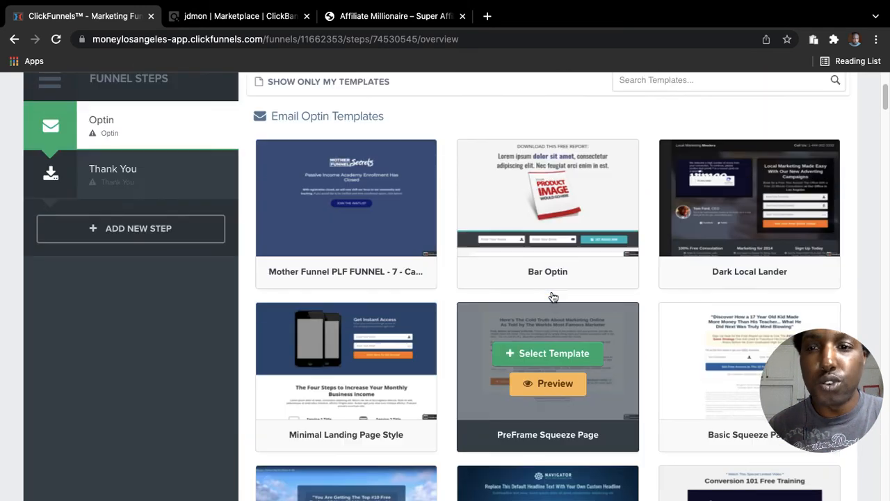
{"action": "scroll", "coordinate": [553, 293], "scroll_direction": "up", "scroll_amount": 1}
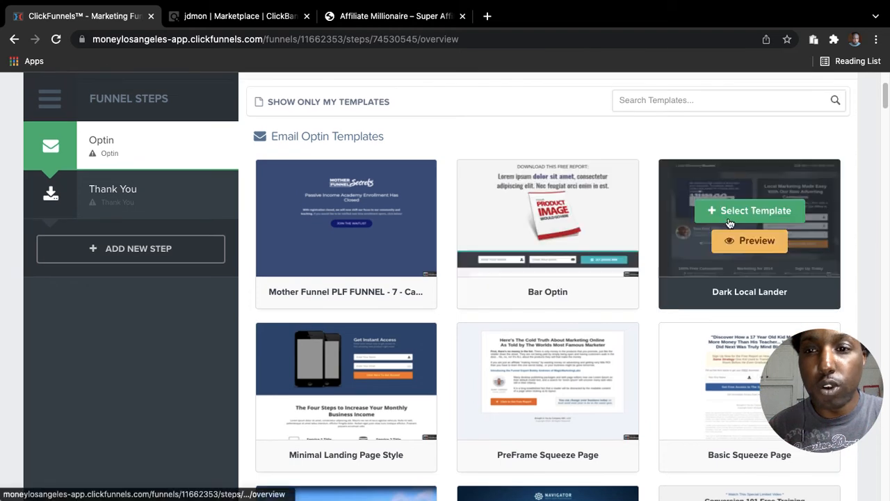
Compare the email optin templates again, from Dark Local Lander through the numbered Mother Funnel PLF pages and back to the start of the list.
{"action": "scroll", "coordinate": [703, 329], "scroll_direction": "down", "scroll_amount": 10}
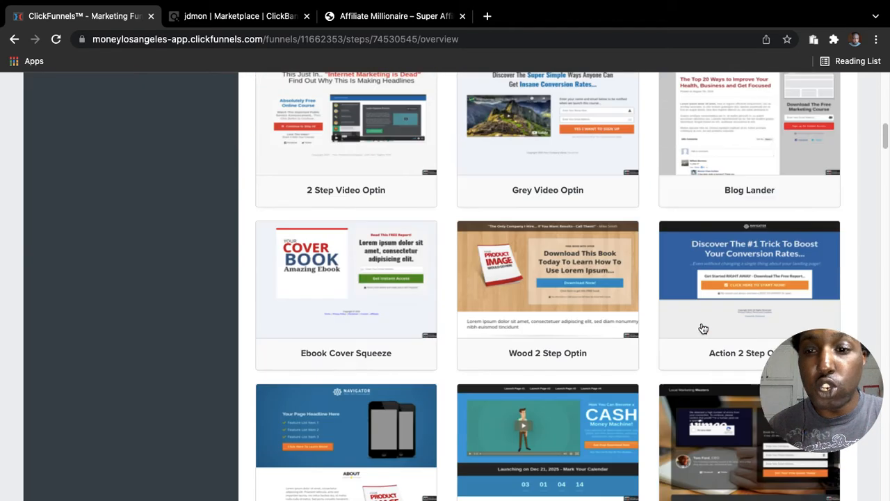
{"action": "scroll", "coordinate": [702, 328], "scroll_direction": "down", "scroll_amount": 6}
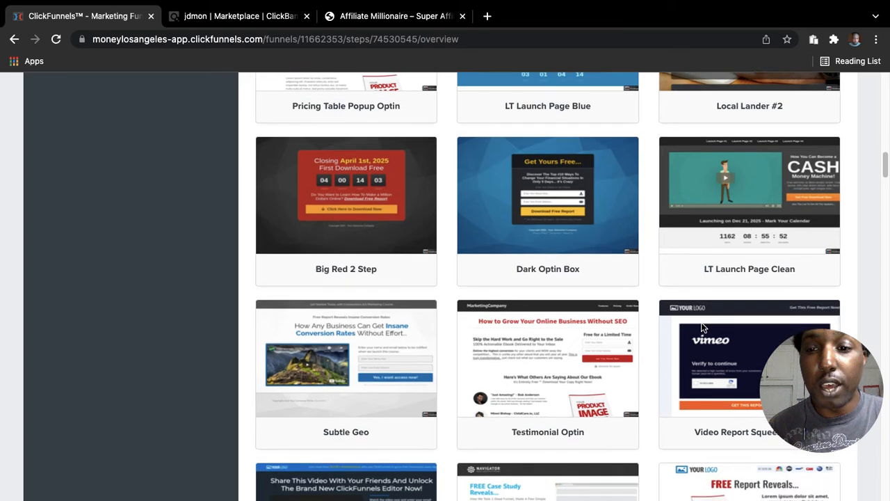
{"action": "scroll", "coordinate": [701, 322], "scroll_direction": "down", "scroll_amount": 5}
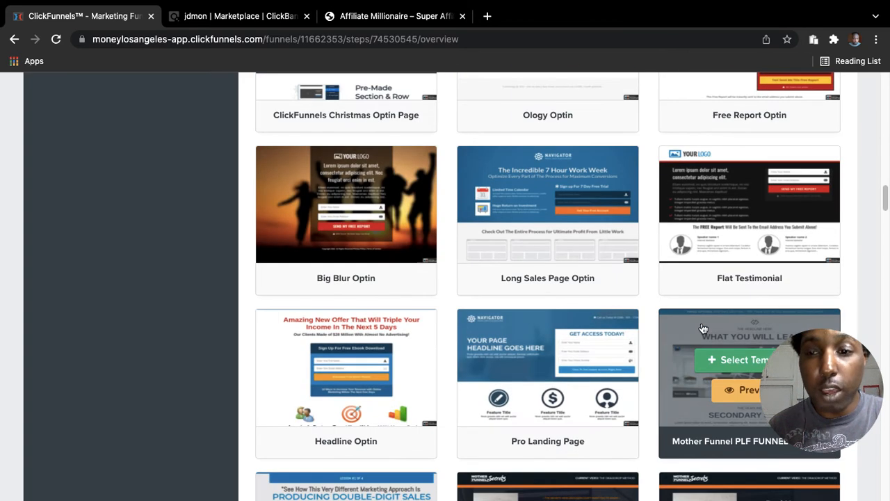
{"action": "scroll", "coordinate": [703, 328], "scroll_direction": "down", "scroll_amount": 2}
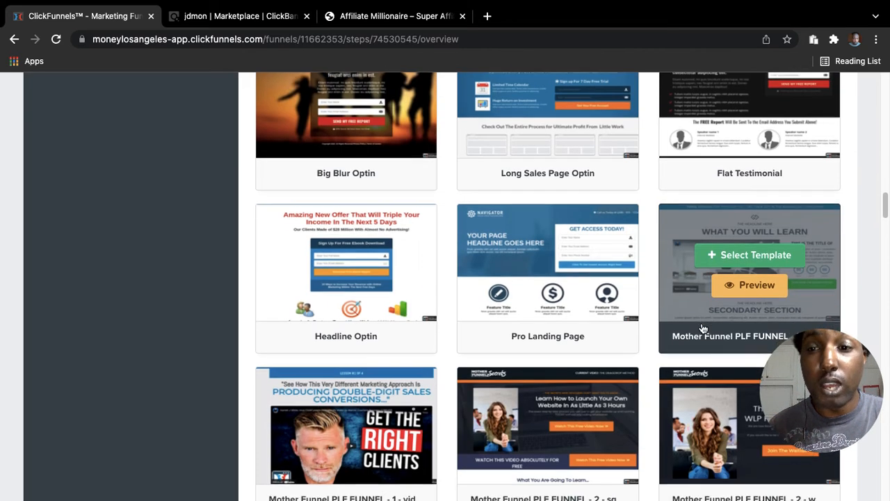
{"action": "scroll", "coordinate": [702, 328], "scroll_direction": "down", "scroll_amount": 2}
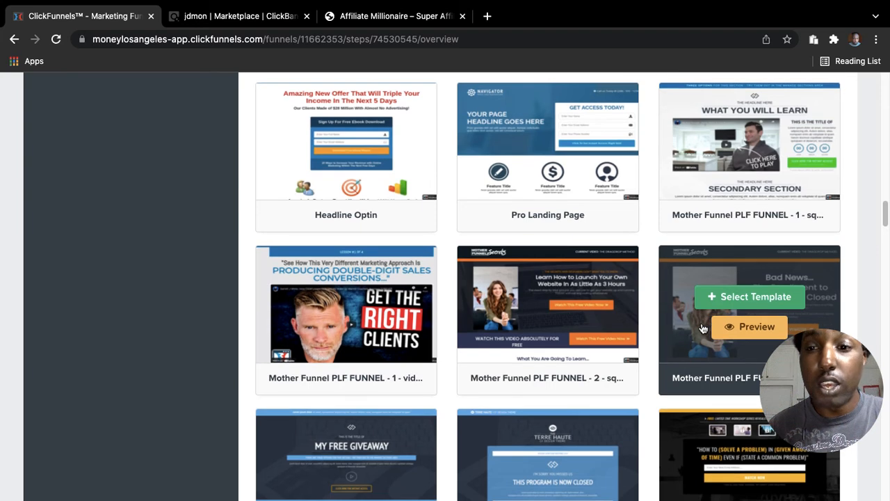
{"action": "scroll", "coordinate": [704, 328], "scroll_direction": "down", "scroll_amount": 2}
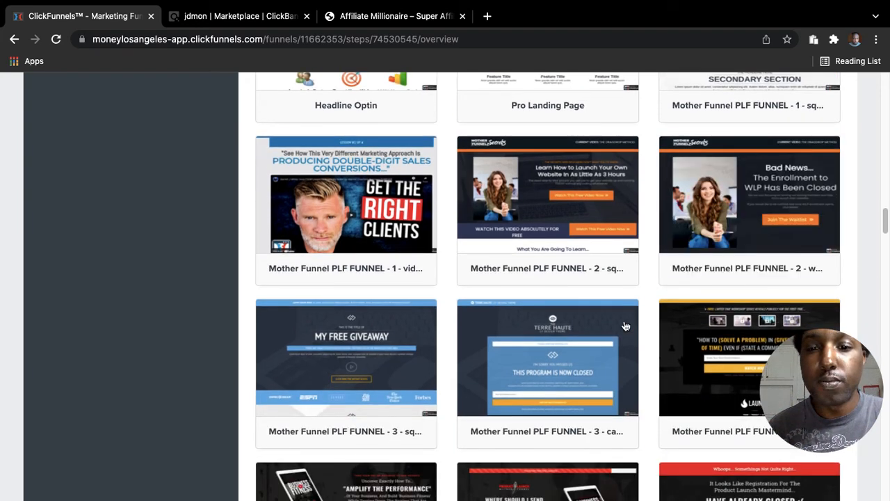
{"action": "scroll", "coordinate": [542, 338], "scroll_direction": "down", "scroll_amount": 2}
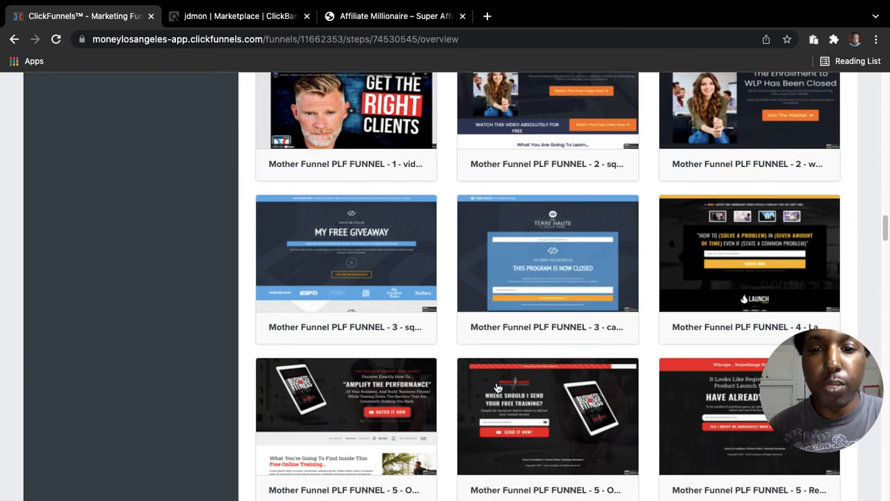
{"action": "scroll", "coordinate": [691, 308], "scroll_direction": "up", "scroll_amount": 10}
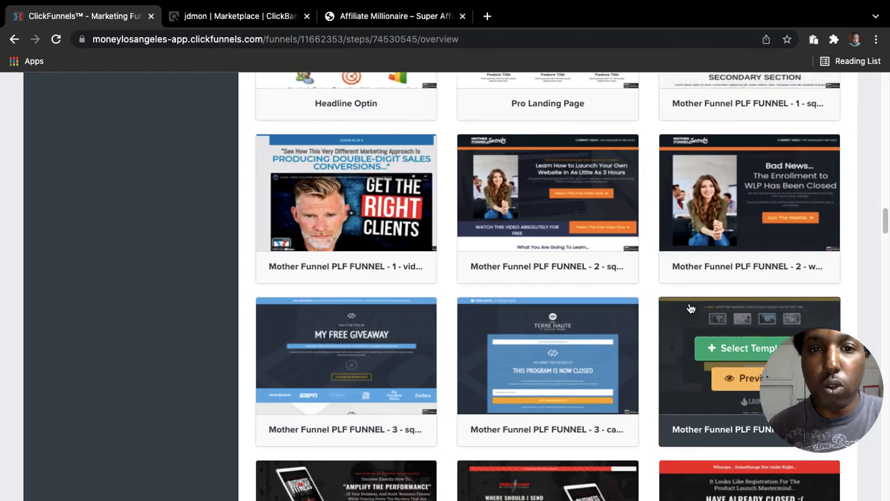
{"action": "scroll", "coordinate": [690, 309], "scroll_direction": "up", "scroll_amount": 10}
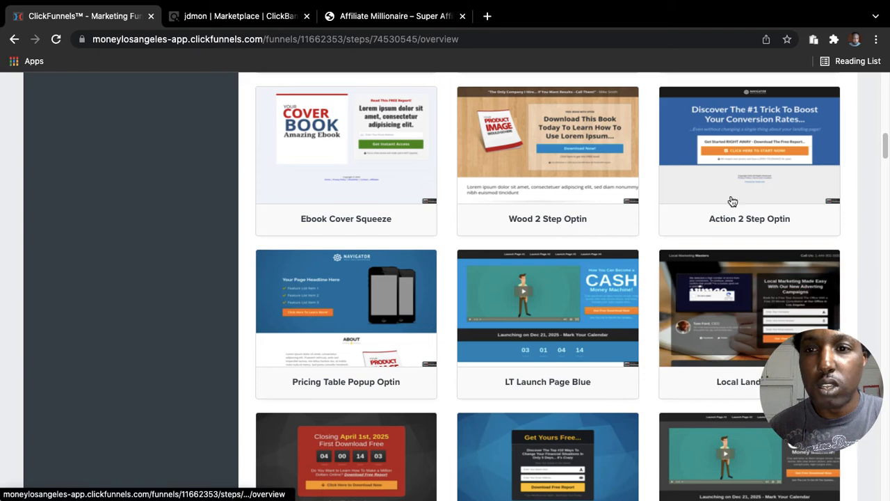
{"action": "scroll", "coordinate": [731, 250], "scroll_direction": "up", "scroll_amount": 6}
{"action": "scroll", "coordinate": [732, 251], "scroll_direction": "up", "scroll_amount": 1}
{"action": "mouse_move", "coordinate": [725, 196]}
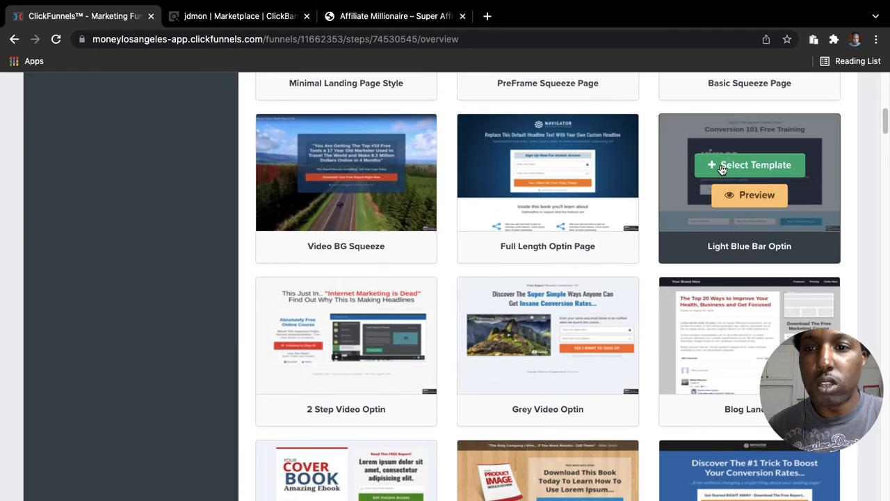
{"action": "scroll", "coordinate": [638, 302], "scroll_direction": "up", "scroll_amount": 8}
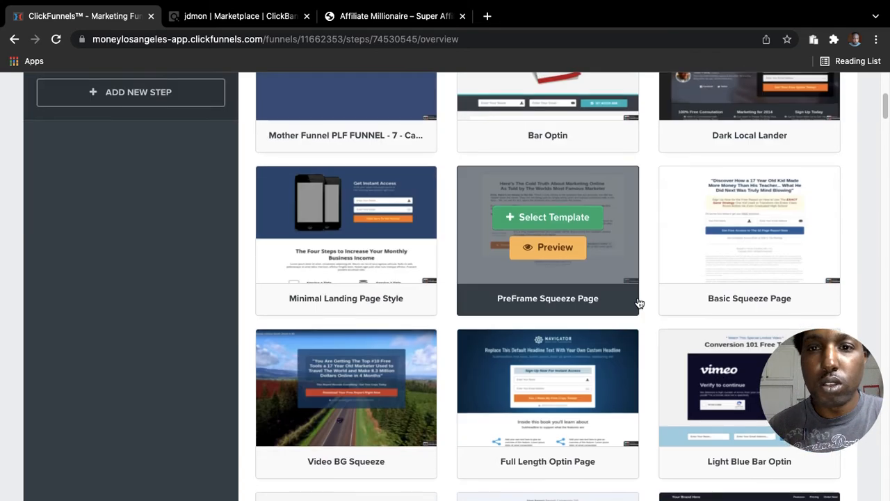
{"action": "scroll", "coordinate": [664, 292], "scroll_direction": "up", "scroll_amount": 1}
{"action": "scroll", "coordinate": [664, 292], "scroll_direction": "down", "scroll_amount": 5}
{"action": "scroll", "coordinate": [664, 292], "scroll_direction": "up", "scroll_amount": 3}
{"action": "scroll", "coordinate": [664, 292], "scroll_direction": "up", "scroll_amount": 2}
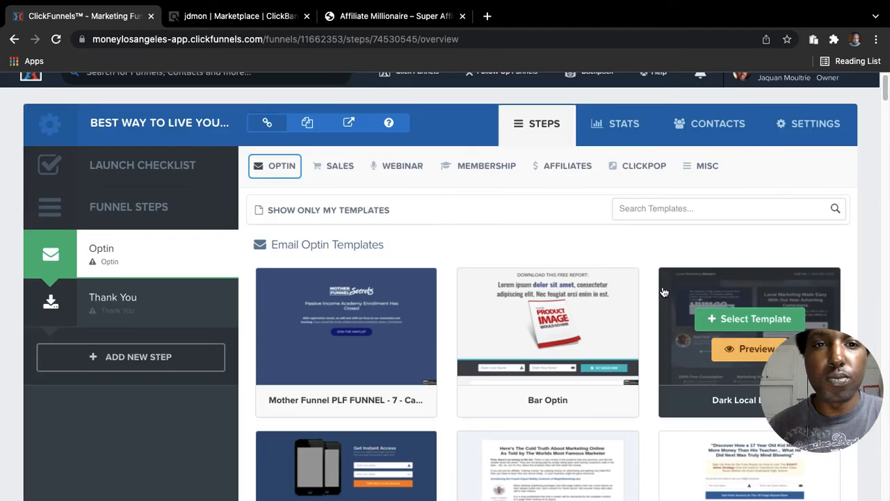
Apply the black and yellow Mother Funnel PLF FUNNEL - 4 template to the Optin step and open the page for editing.
{"action": "scroll", "coordinate": [523, 303], "scroll_direction": "down", "scroll_amount": 4}
{"action": "scroll", "coordinate": [525, 296], "scroll_direction": "down", "scroll_amount": 15}
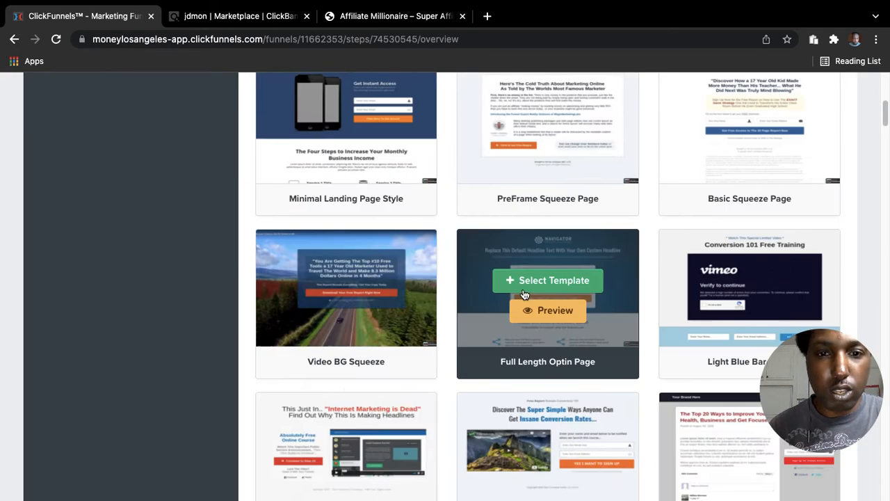
{"action": "scroll", "coordinate": [525, 294], "scroll_direction": "down", "scroll_amount": 9}
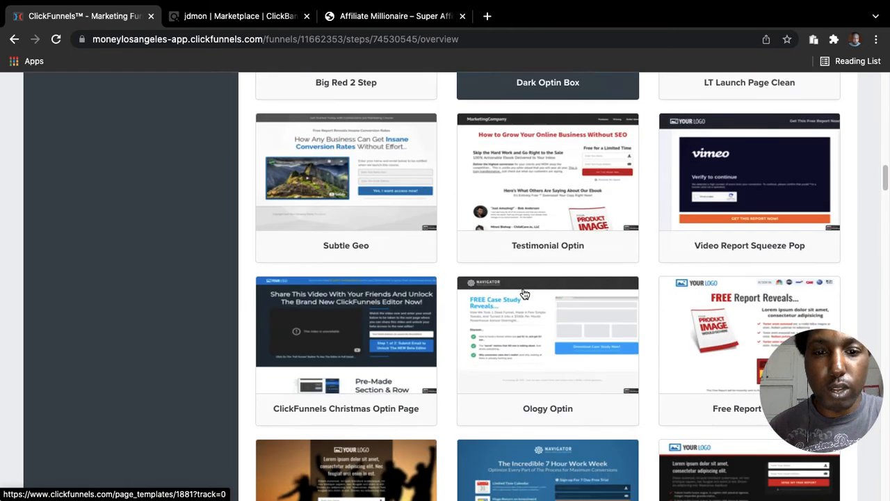
{"action": "scroll", "coordinate": [524, 294], "scroll_direction": "down", "scroll_amount": 2}
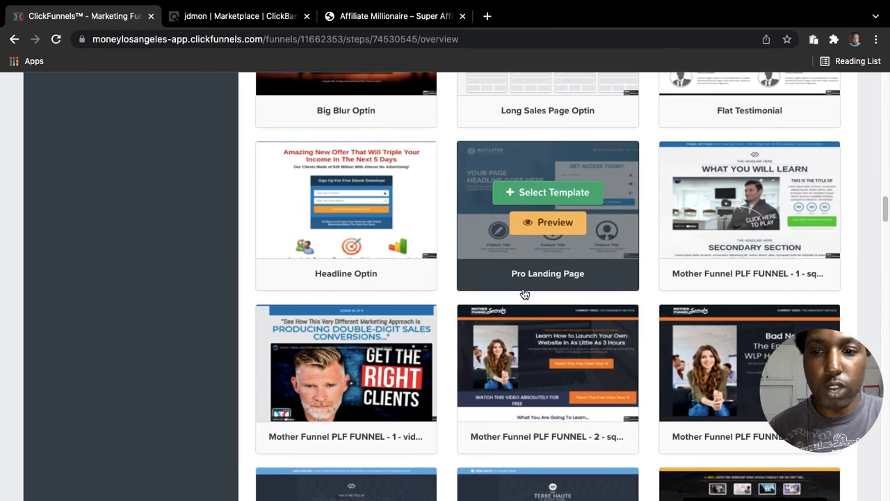
{"action": "scroll", "coordinate": [525, 292], "scroll_direction": "down", "scroll_amount": 2}
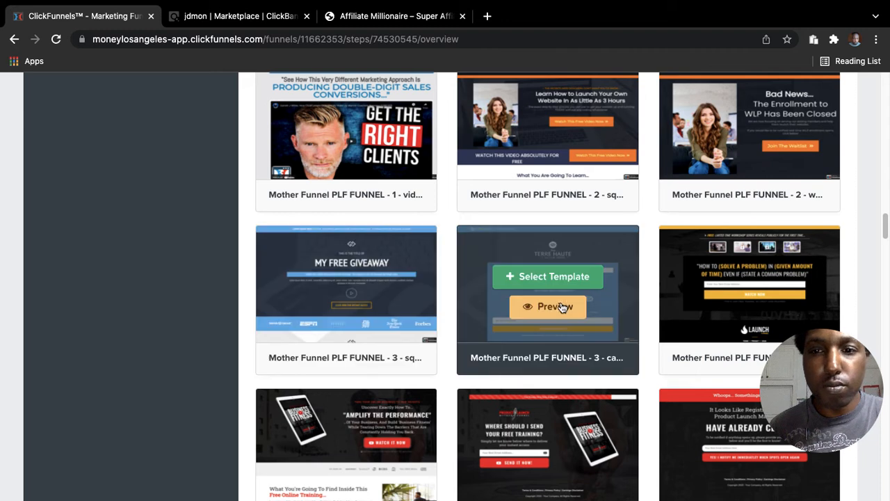
{"action": "left_click", "coordinate": [728, 280]}
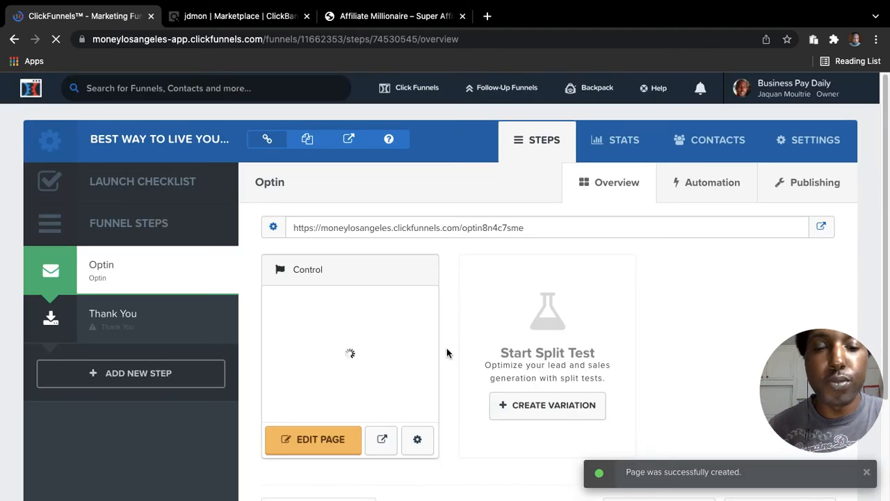
{"action": "left_click", "coordinate": [325, 445]}
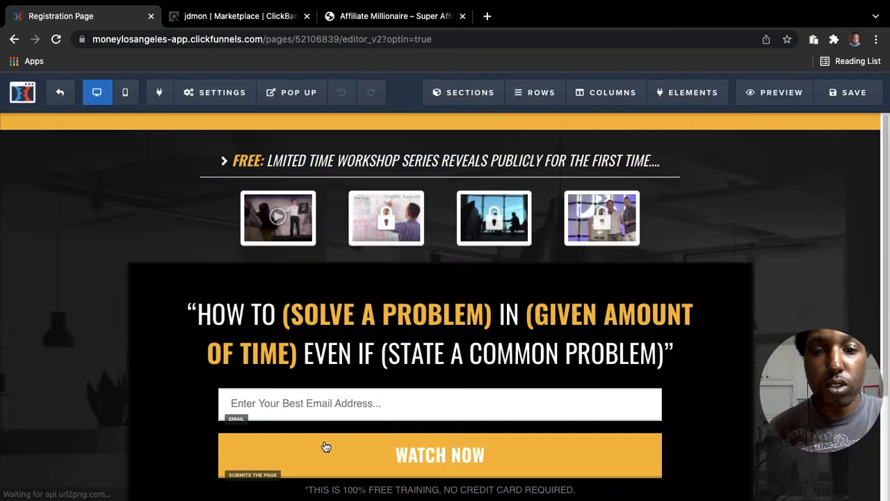
Delete the first video thumbnail above the form and the whole row holding the remaining locked thumbnails.
{"action": "mouse_move", "coordinate": [269, 230]}
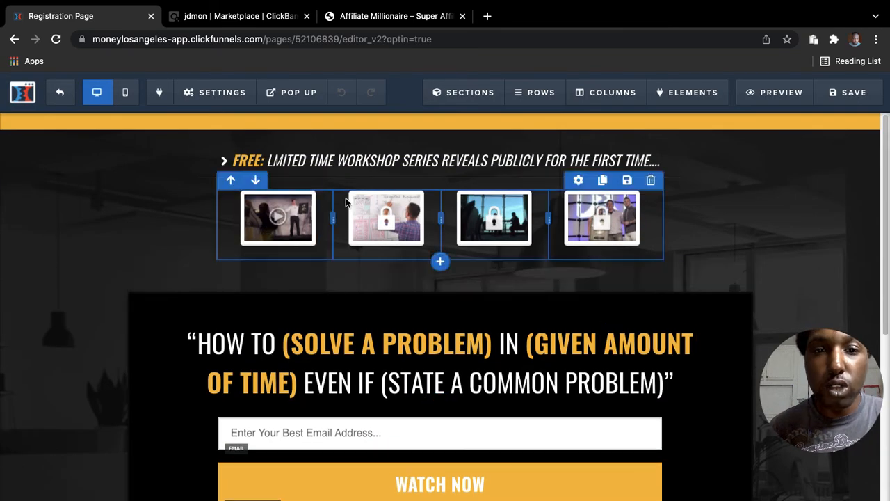
{"action": "left_click", "coordinate": [304, 186]}
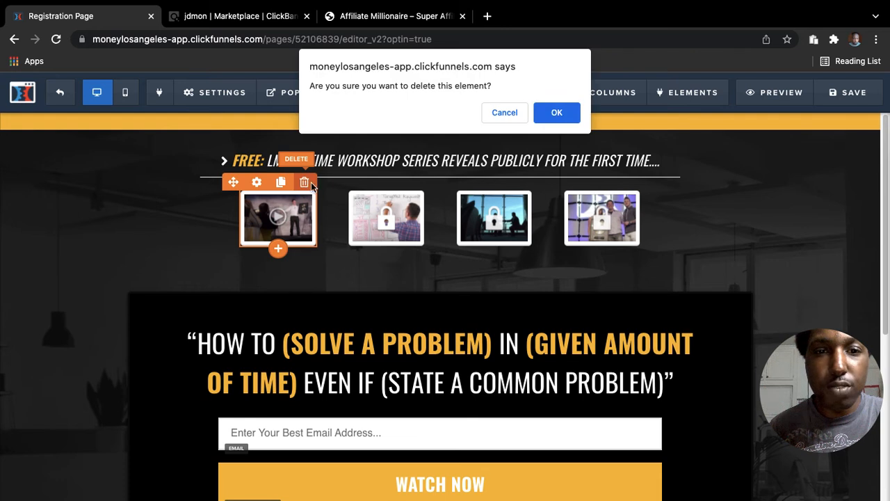
{"action": "left_click", "coordinate": [557, 113]}
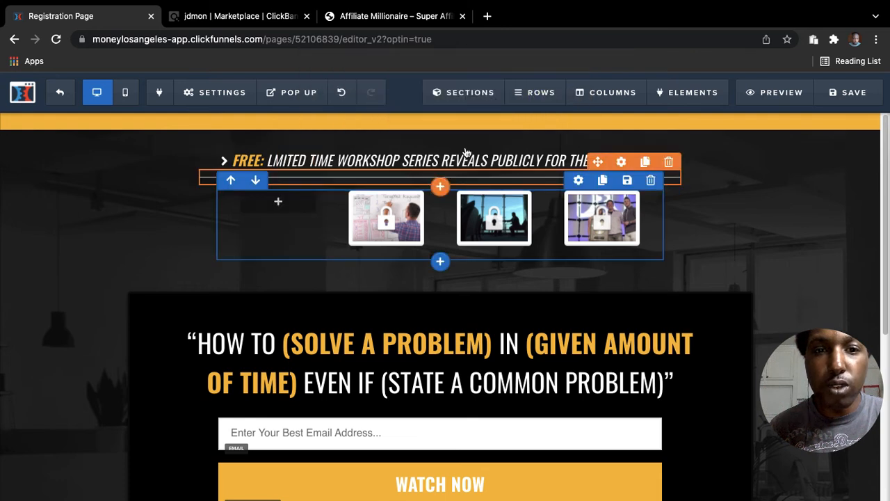
{"action": "left_click", "coordinate": [651, 183]}
{"action": "left_click", "coordinate": [557, 112]}
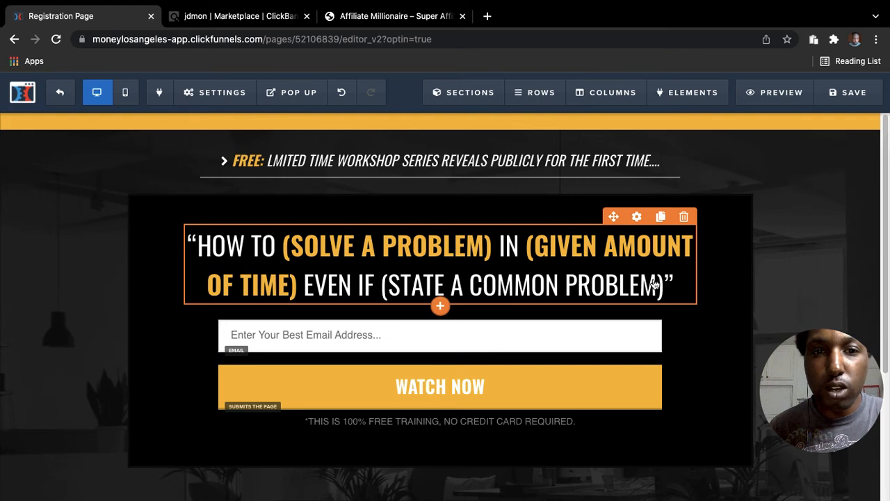
Clear all the text of the "FREE: LMITED TIME WORKSHOP SERIES" line above the optin form.
{"action": "left_click", "coordinate": [478, 159]}
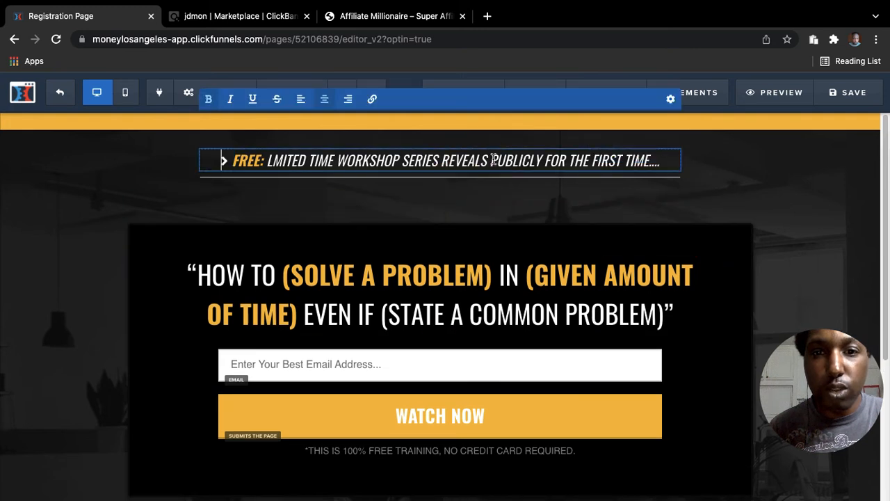
{"action": "triple_click", "coordinate": [510, 160]}
{"action": "key", "text": "BackSpace"}
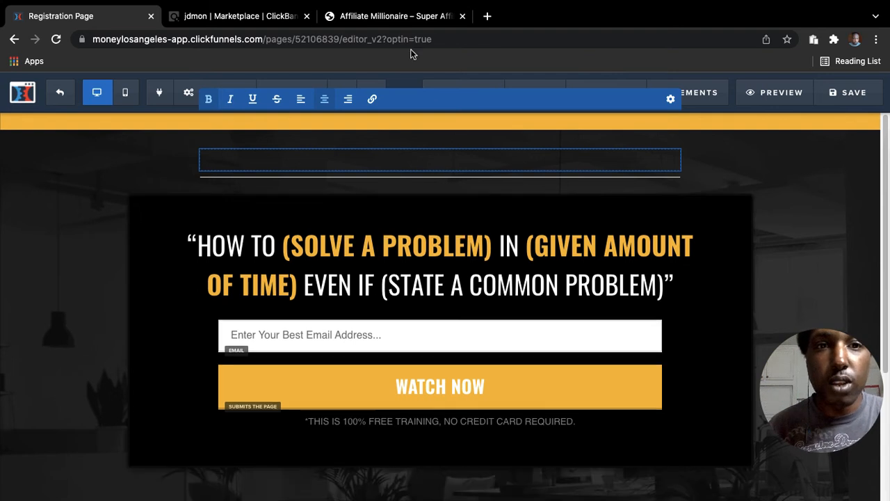
Copy the headline "$1,493,482.70 Affiliate Commissions in Clickbank in 1 Year" from the Affiliate Millionaire sales page.
{"action": "left_click", "coordinate": [384, 15]}
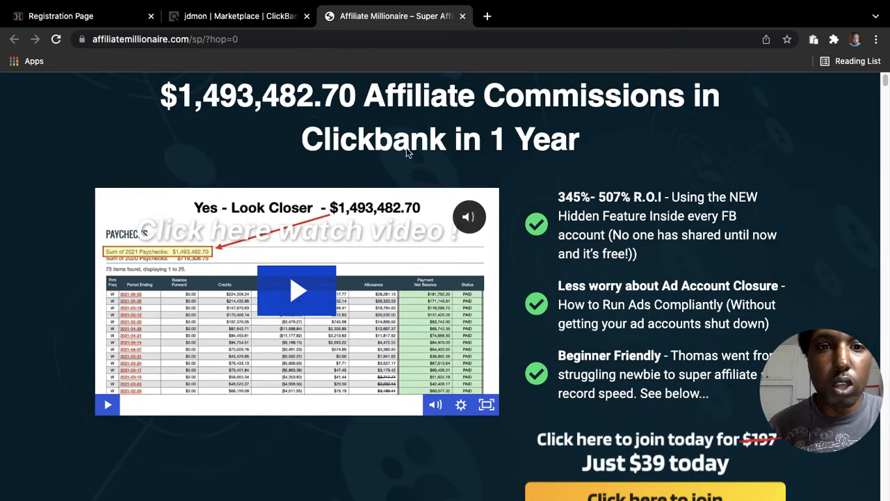
{"action": "left_click_drag", "start_coordinate": [162, 94], "coordinate": [629, 140]}
{"action": "right_click", "coordinate": [467, 91]}
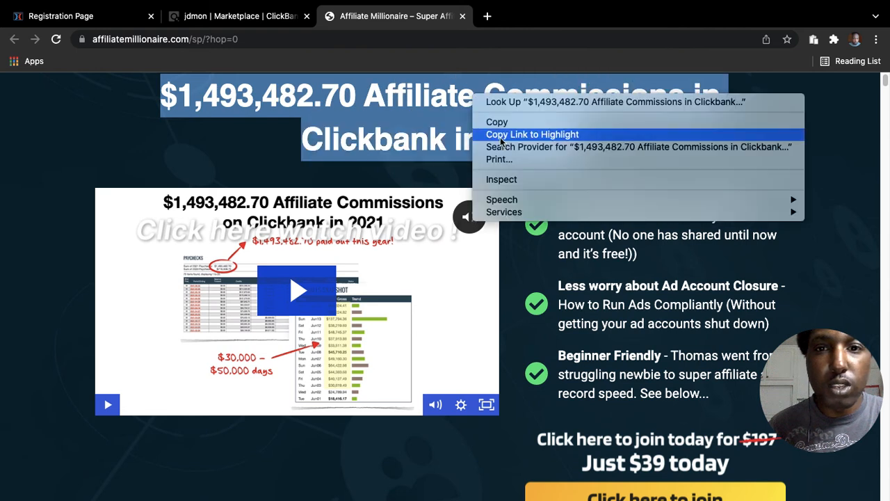
{"action": "left_click", "coordinate": [491, 119]}
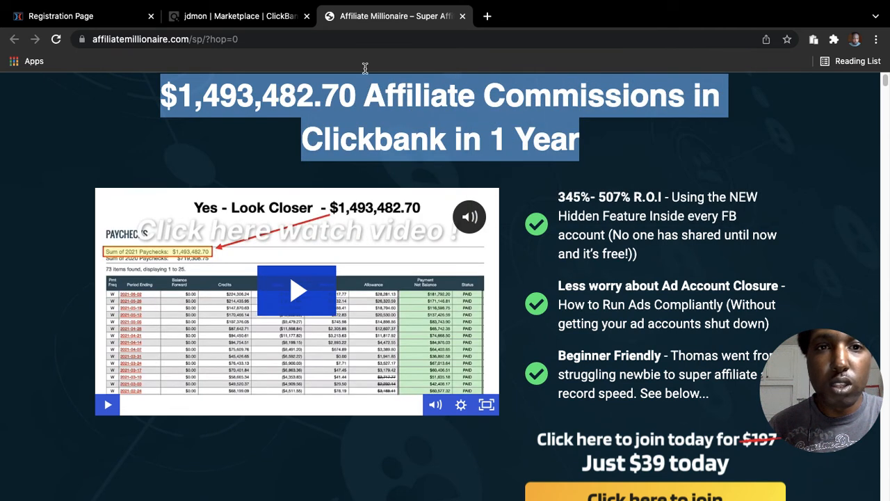
Return to the ClickFunnels page editor and paste the copied headline into the emptied text line above the form.
{"action": "left_click", "coordinate": [118, 16]}
{"action": "left_click", "coordinate": [440, 159]}
{"action": "right_click", "coordinate": [439, 156]}
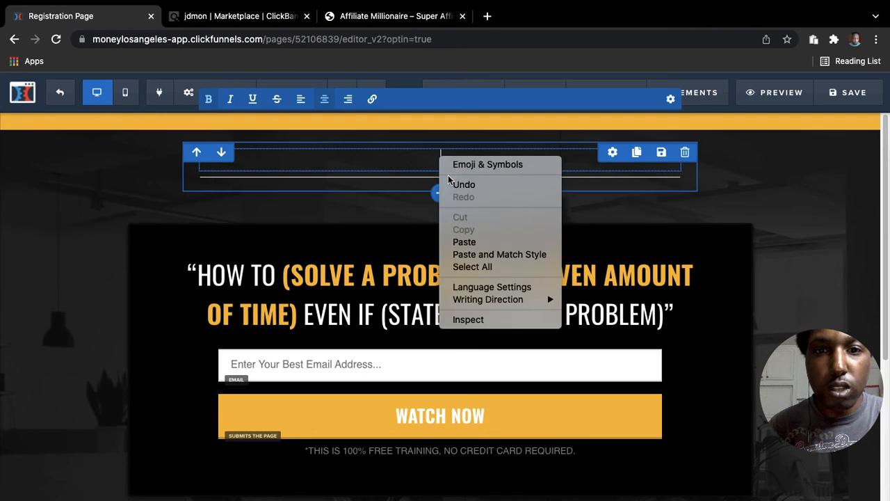
{"action": "left_click", "coordinate": [464, 242]}
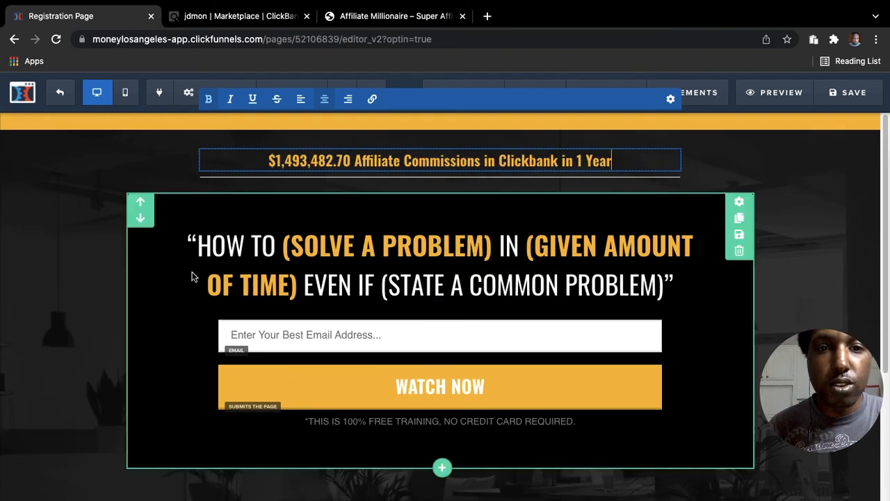
{"action": "left_click", "coordinate": [71, 301]}
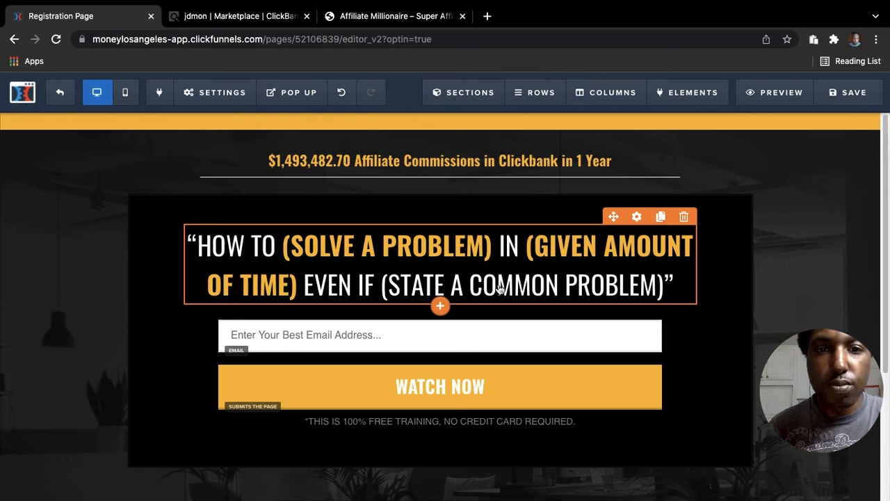
Replace the "HOW TO (SOLVE A PROBLEM)" headline in the optin box with "Please Type in Your Email Address".
{"action": "left_click", "coordinate": [665, 285]}
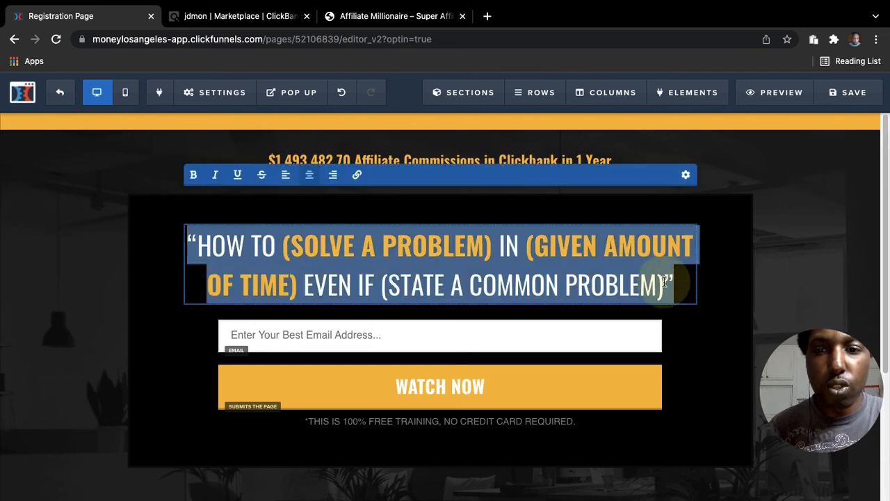
{"action": "key", "text": "BackSpace"}
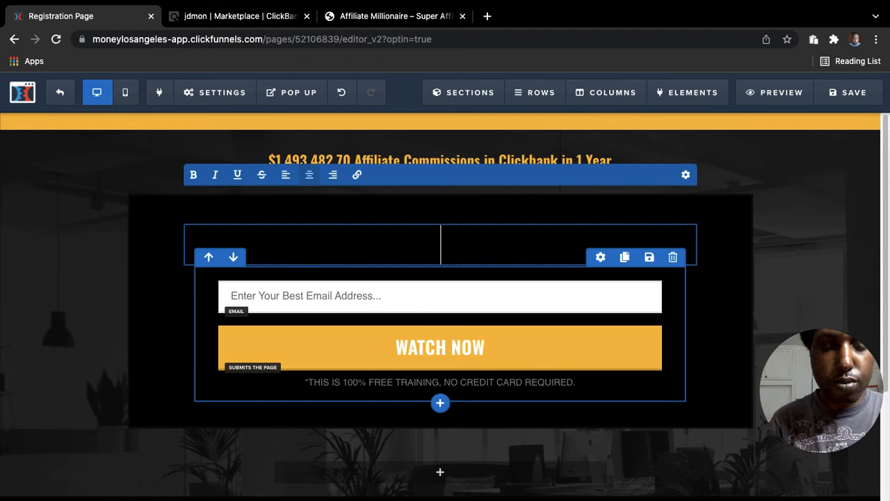
{"action": "type", "text": "Please "}
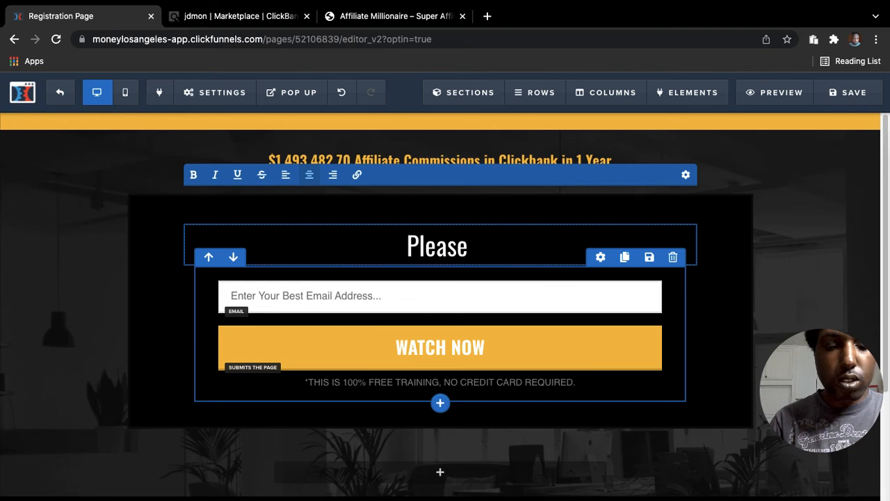
{"action": "type", "text": "Type "}
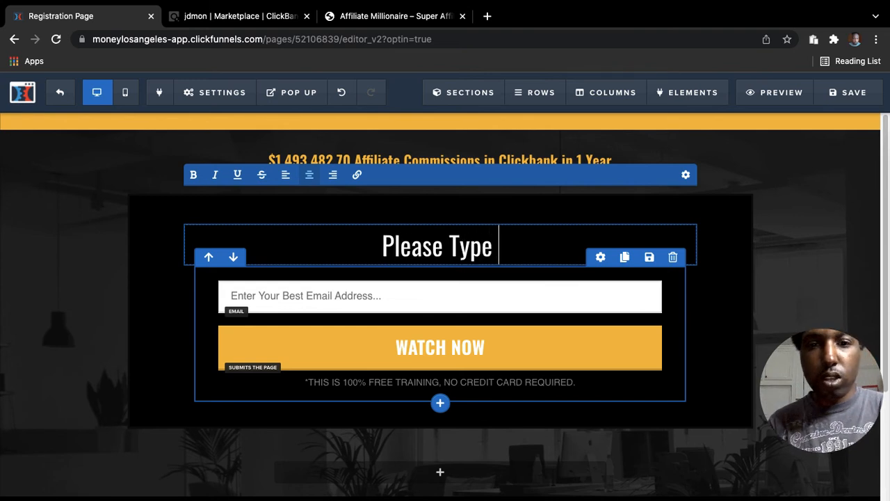
{"action": "type", "text": "in "}
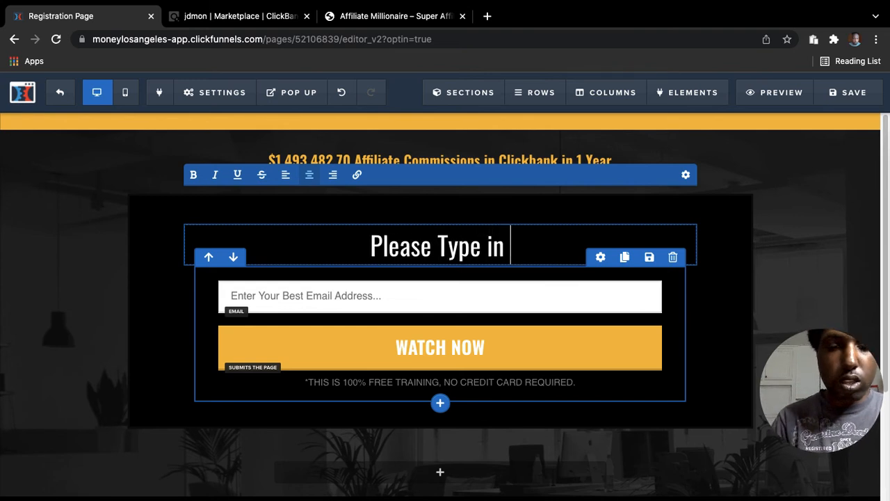
{"action": "type", "text": "your"}
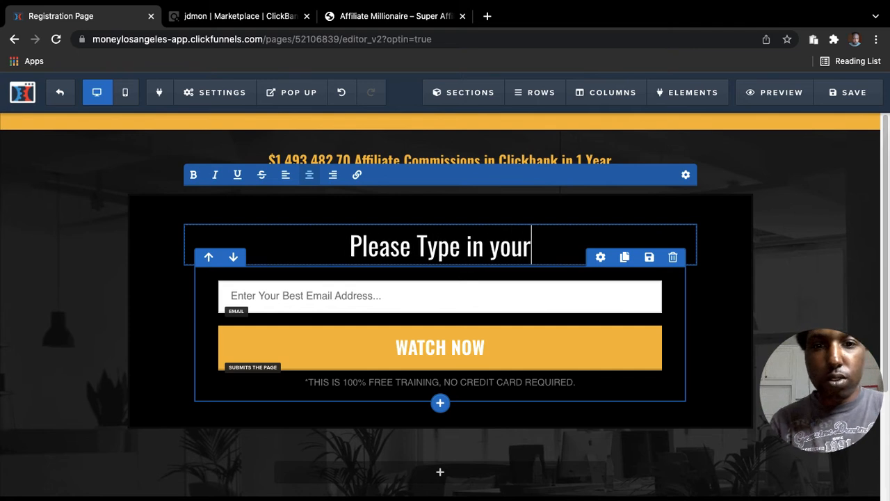
{"action": "key", "text": "BackSpace"}
{"action": "key", "text": "BackSpace"}
{"action": "key", "text": "BackSpace"}
{"action": "key", "text": "BackSpace"}
{"action": "key", "text": "BackSpace"}
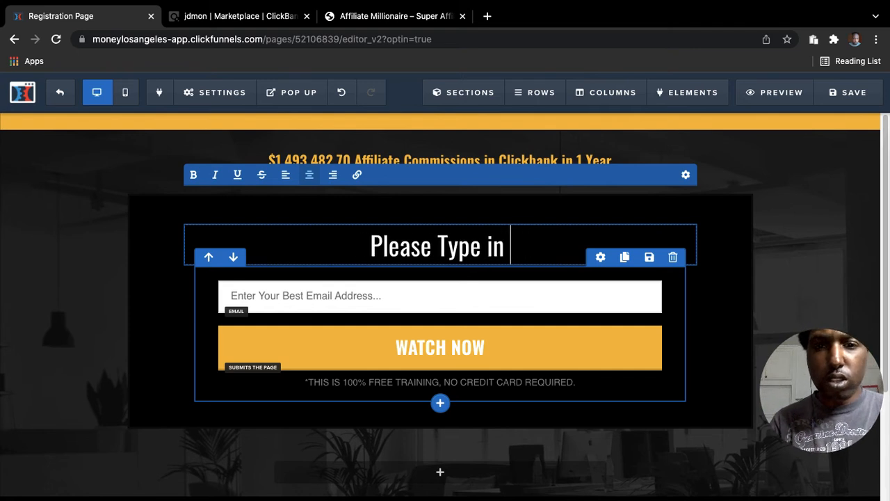
{"action": "type", "text": "Your"}
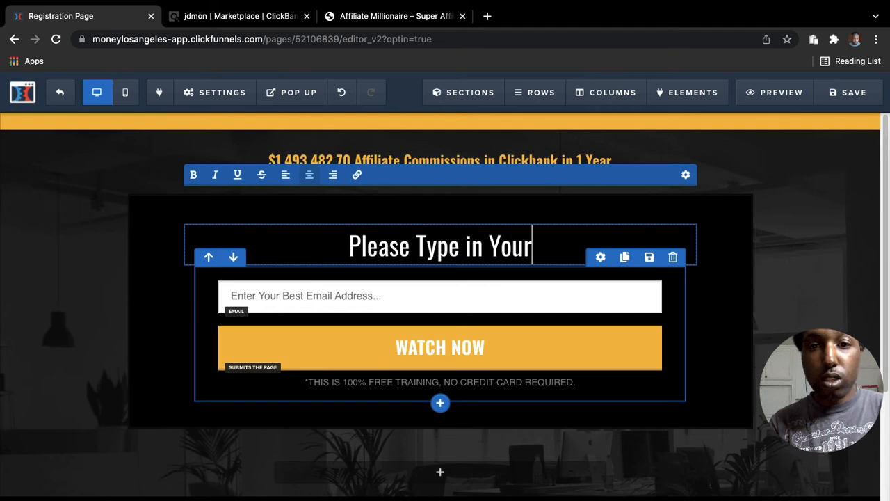
{"action": "type", "text": " Email "}
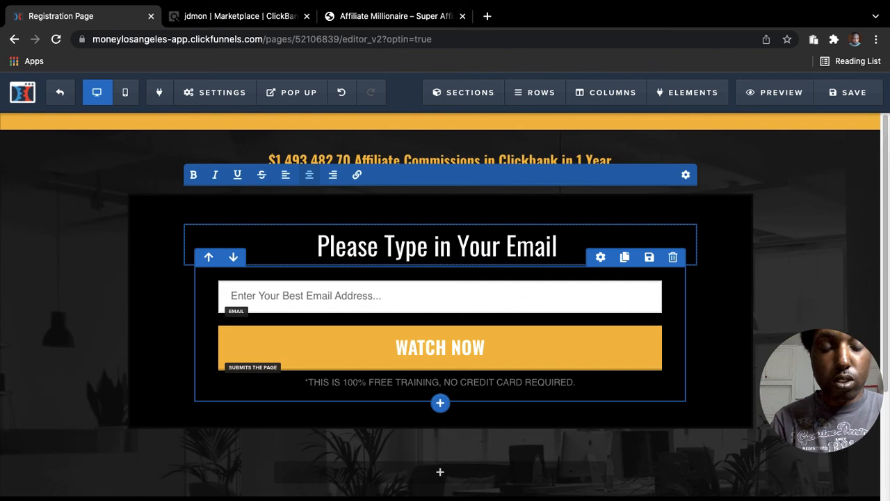
{"action": "type", "text": "Adr"}
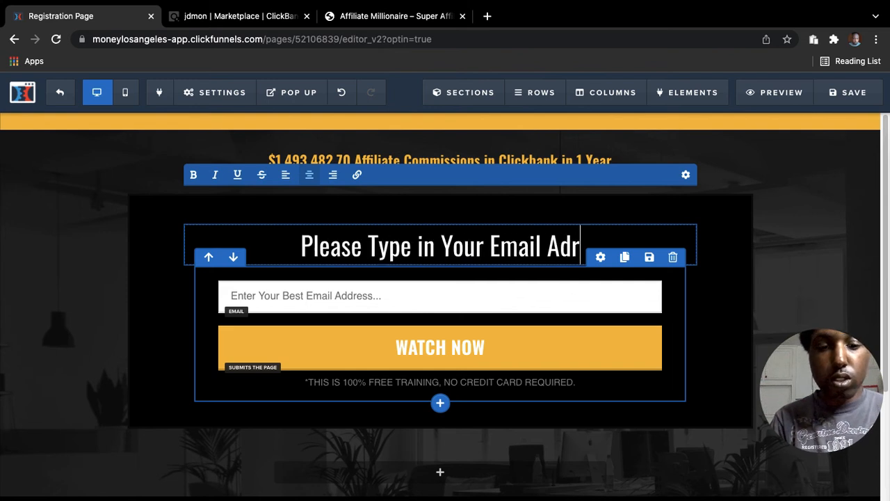
{"action": "type", "text": "ees"}
{"action": "key", "text": "BackSpace"}
{"action": "key", "text": "BackSpace"}
{"action": "key", "text": "BackSpace"}
{"action": "key", "text": "BackSpace"}
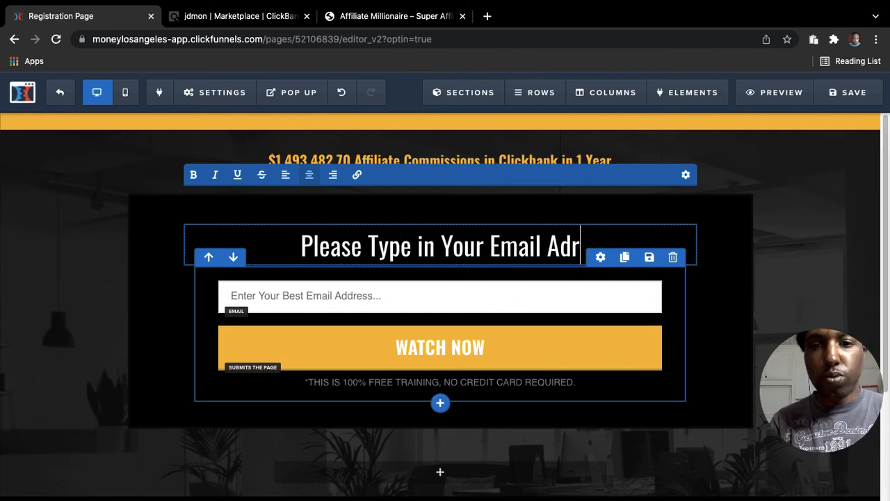
{"action": "type", "text": "dress"}
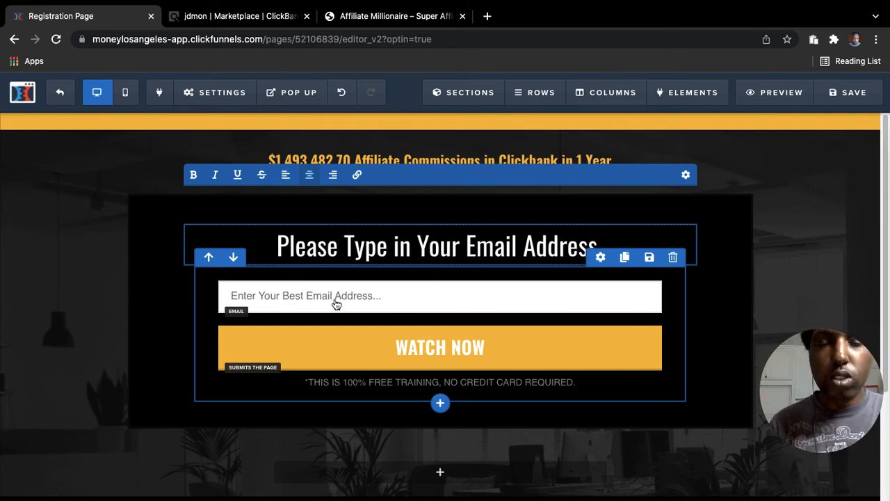
{"action": "left_click", "coordinate": [162, 339]}
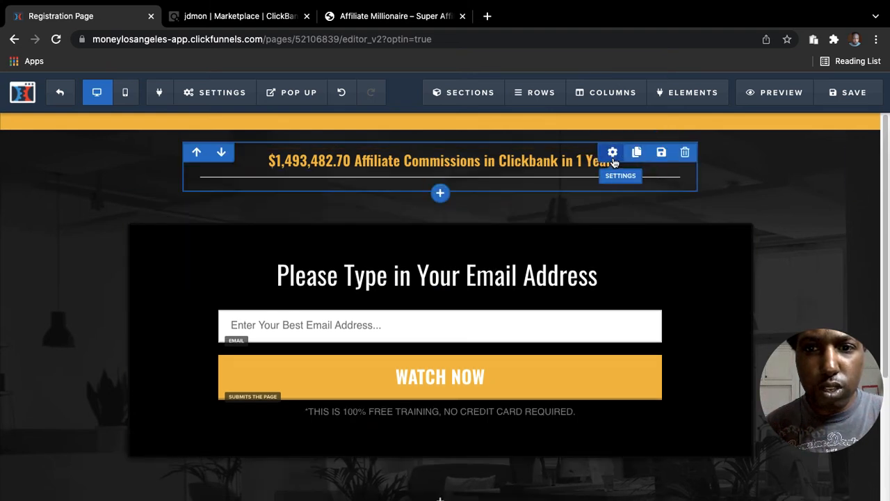
Change the bold color of the affiliate commissions headline above the form to white.
{"action": "left_click", "coordinate": [583, 161]}
{"action": "key", "text": "super+c"}
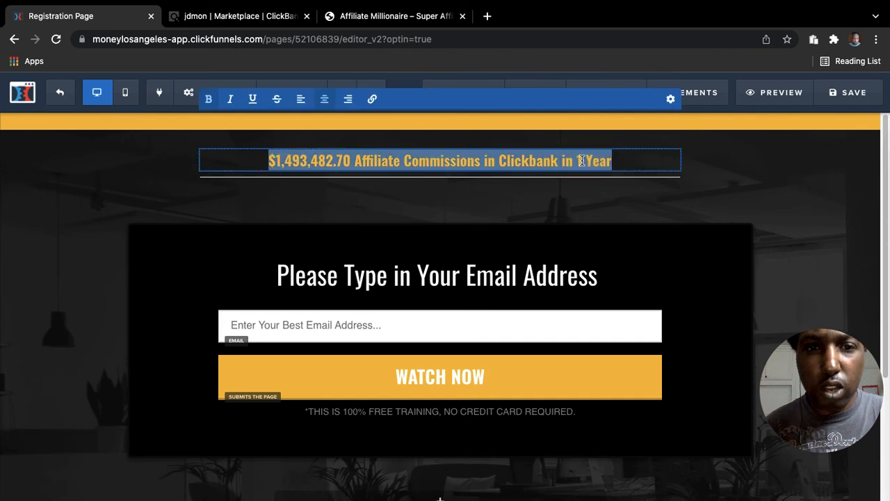
{"action": "left_click", "coordinate": [670, 99]}
{"action": "left_click", "coordinate": [750, 380]}
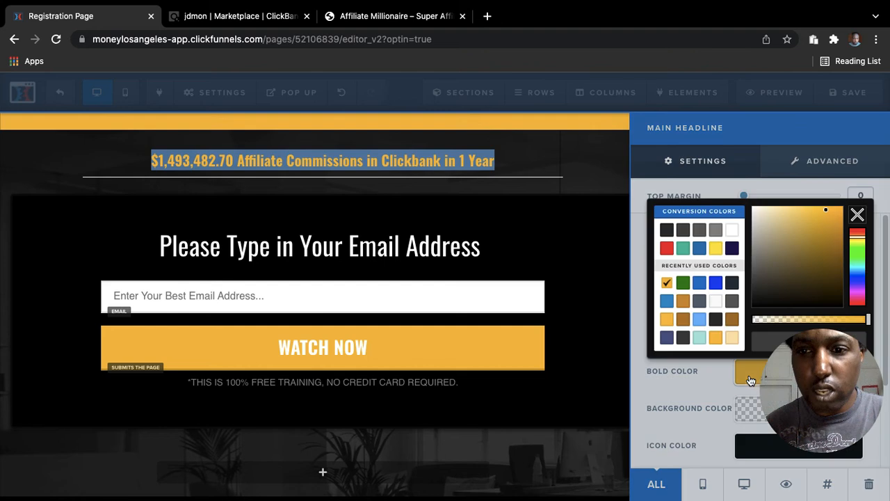
{"action": "left_click", "coordinate": [716, 302]}
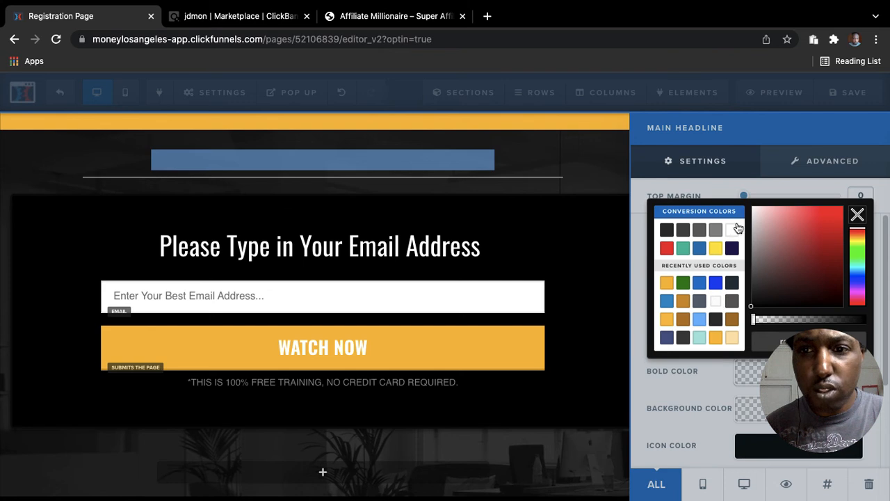
{"action": "left_click", "coordinate": [735, 229]}
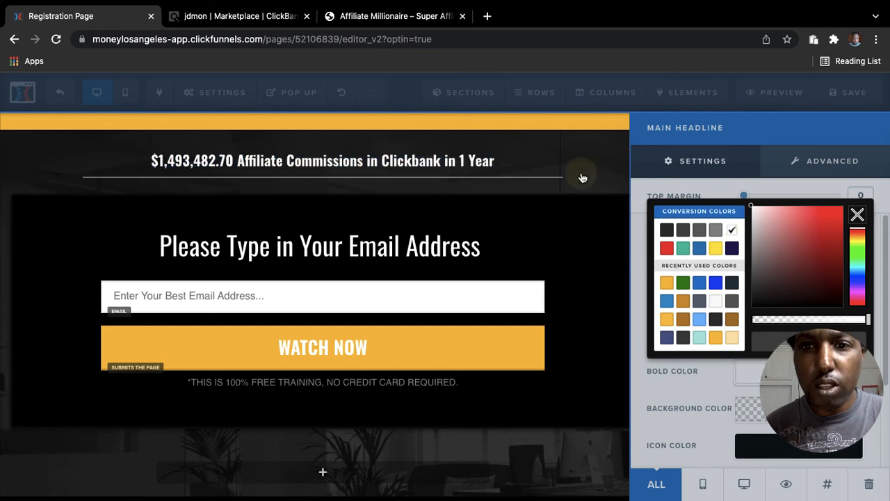
{"action": "left_click", "coordinate": [583, 178]}
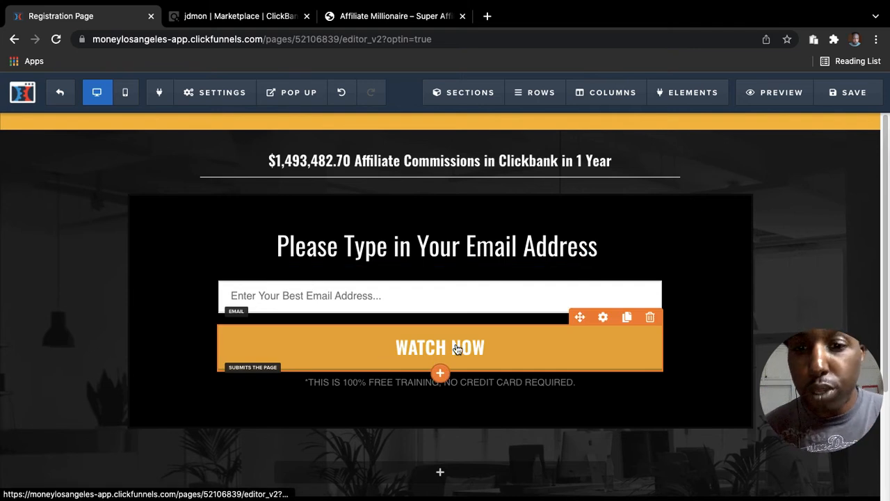
Set the action of the WATCH NOW optin button to Go to Website URL.
{"action": "left_click", "coordinate": [486, 354]}
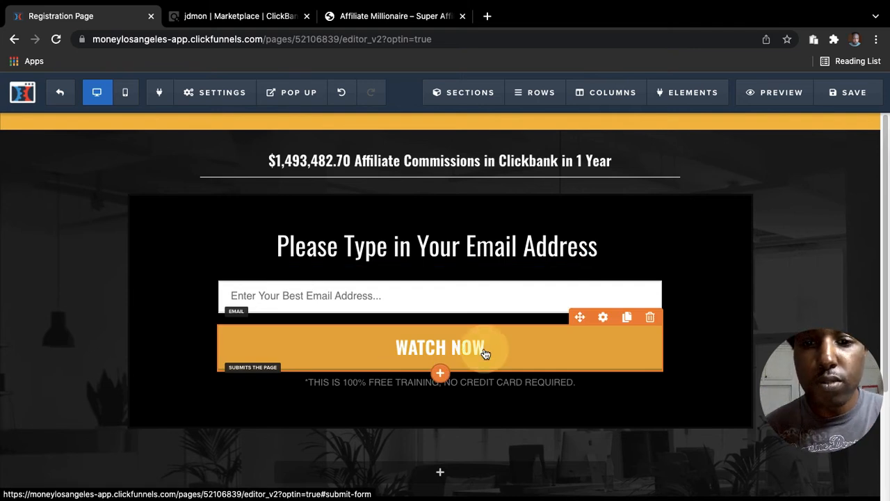
{"action": "scroll", "coordinate": [694, 344], "scroll_direction": "down", "scroll_amount": 2}
{"action": "scroll", "coordinate": [694, 344], "scroll_direction": "down", "scroll_amount": 1}
{"action": "scroll", "coordinate": [694, 337], "scroll_direction": "up", "scroll_amount": 3}
{"action": "left_click", "coordinate": [775, 252]}
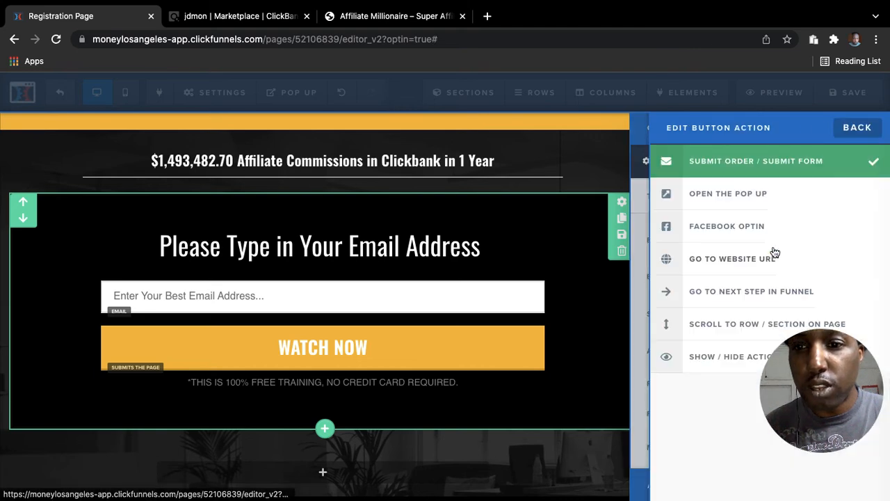
{"action": "left_click", "coordinate": [735, 260]}
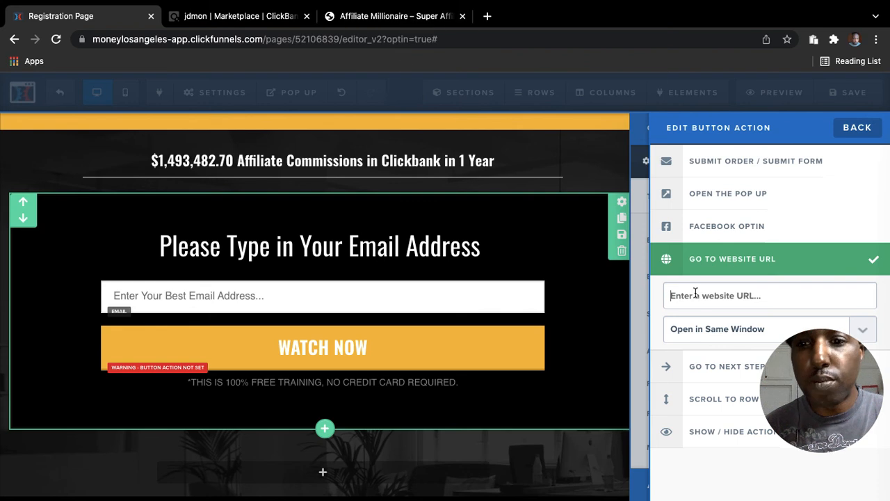
{"action": "right_click", "coordinate": [717, 296]}
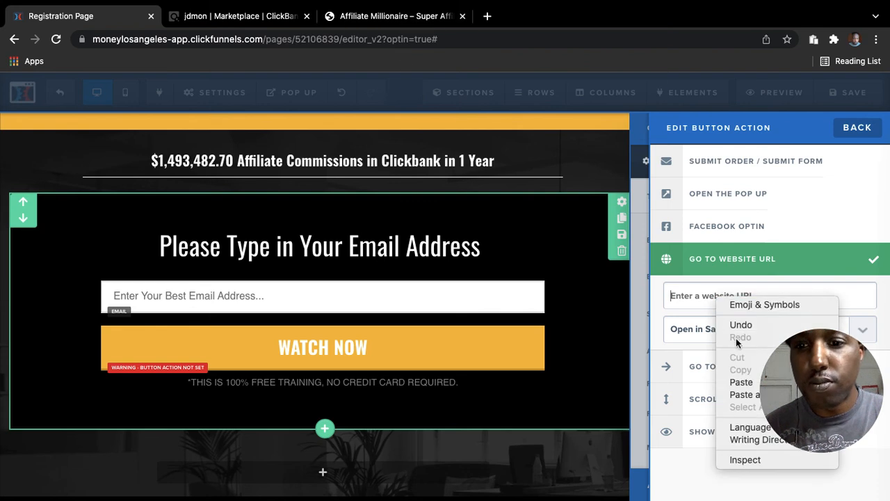
{"action": "left_click", "coordinate": [741, 382]}
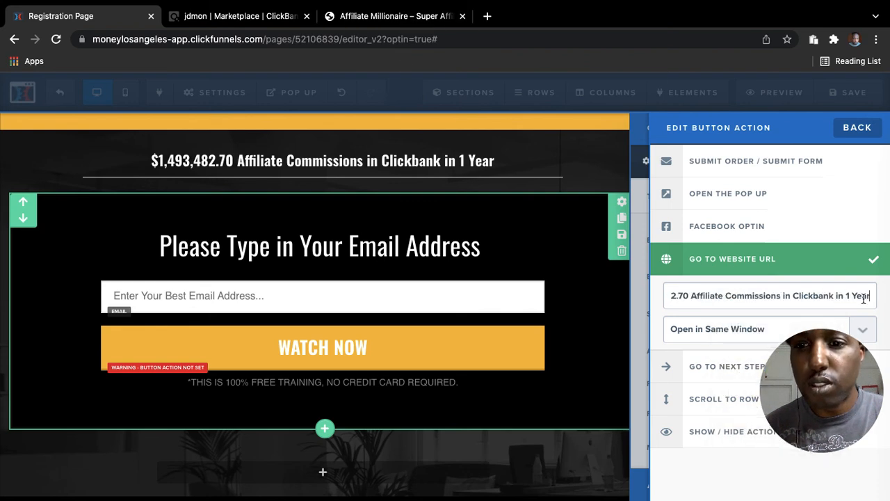
{"action": "left_click_drag", "start_coordinate": [869, 296], "coordinate": [649, 299]}
{"action": "key", "text": "BackSpace"}
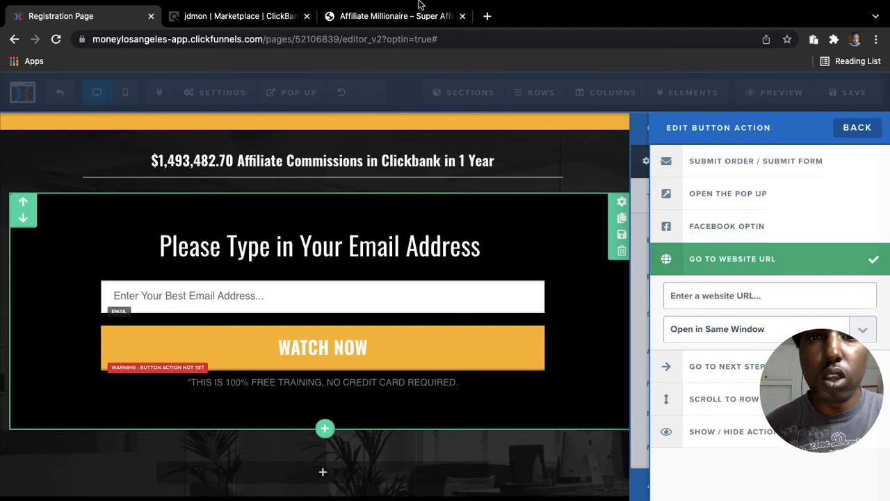
Generate a ClickBank HopLink for the Affiliate Millionaire offer with the tracking ID "clickfunnels" and copy it.
{"action": "left_click", "coordinate": [250, 17]}
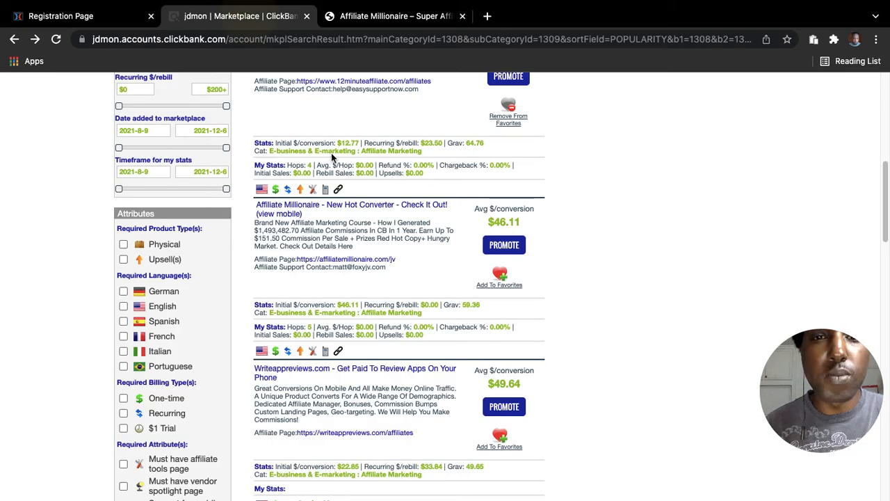
{"action": "left_click", "coordinate": [501, 246]}
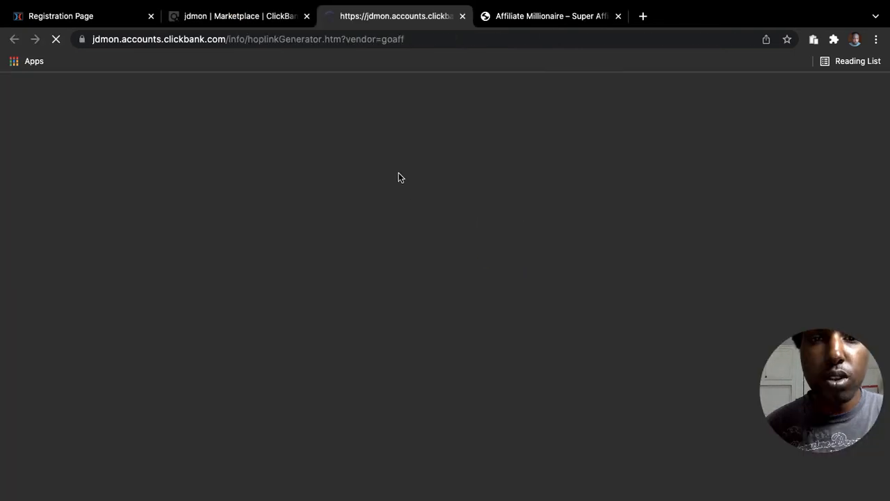
{"action": "left_click", "coordinate": [229, 183]}
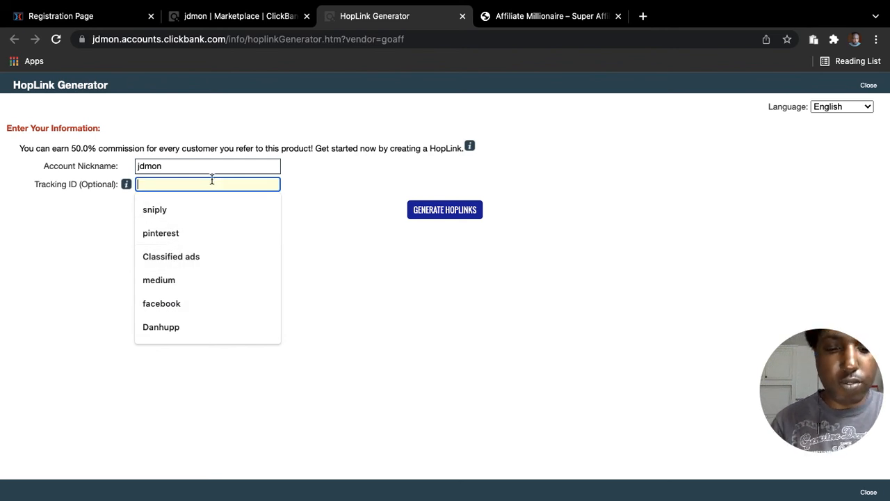
{"action": "type", "text": "C"}
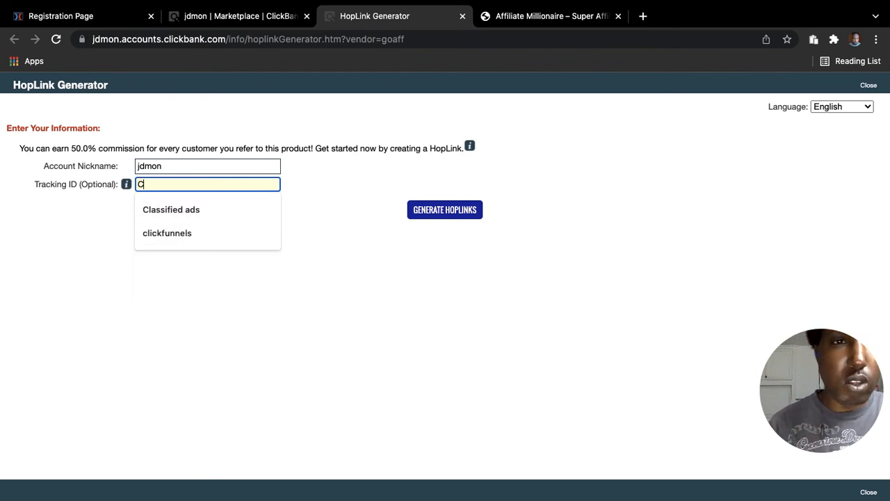
{"action": "left_click", "coordinate": [180, 232]}
{"action": "left_click", "coordinate": [439, 210]}
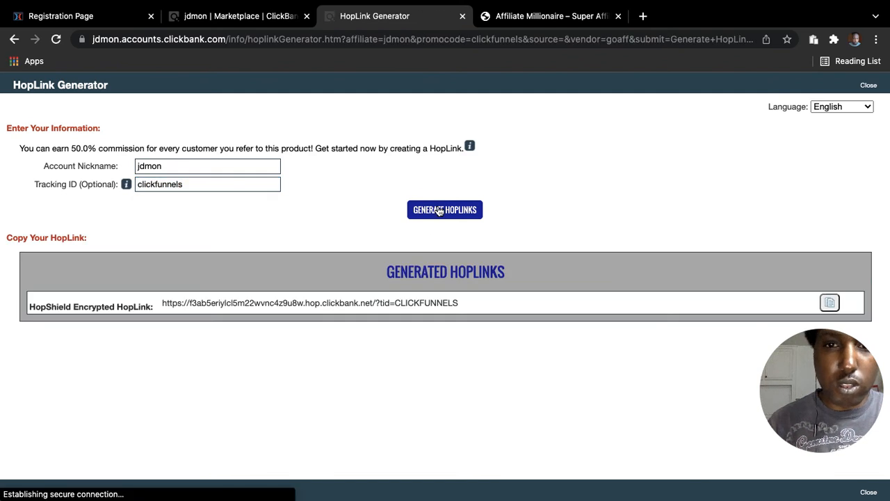
{"action": "left_click", "coordinate": [829, 304]}
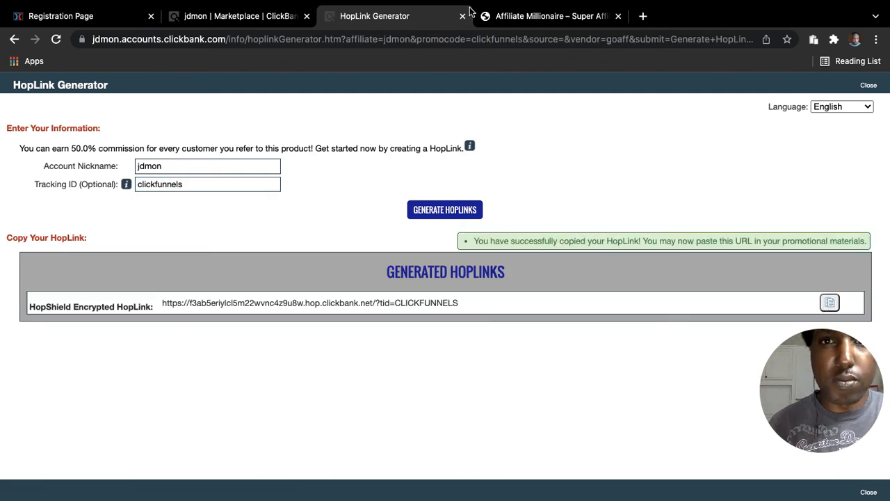
Close the HopLink Generator, return to the ClickFunnels editor and paste the copied HopLink as the button's website URL.
{"action": "left_click", "coordinate": [536, 16]}
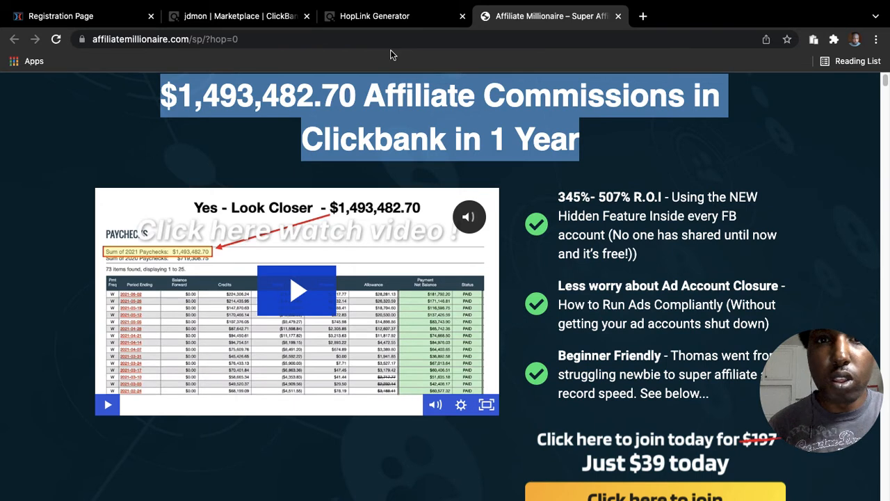
{"action": "left_click", "coordinate": [417, 17]}
{"action": "left_click", "coordinate": [462, 16]}
{"action": "left_click", "coordinate": [76, 16]}
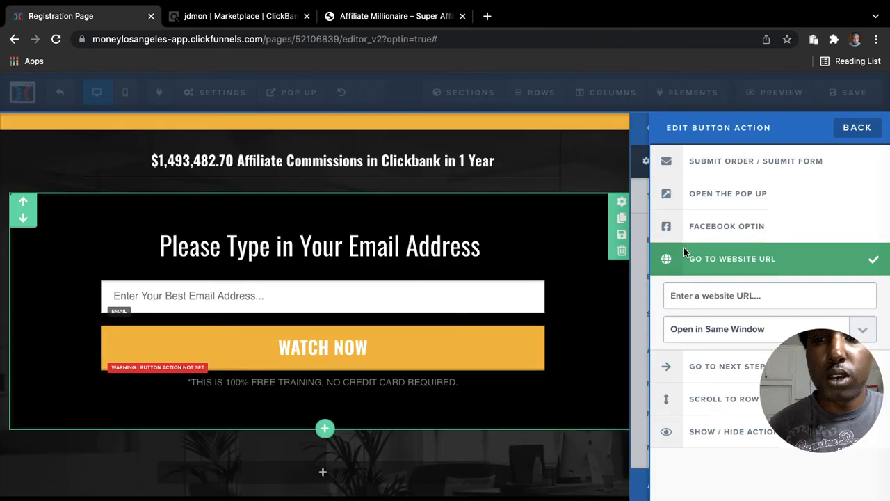
{"action": "right_click", "coordinate": [697, 295]}
{"action": "left_click", "coordinate": [722, 378]}
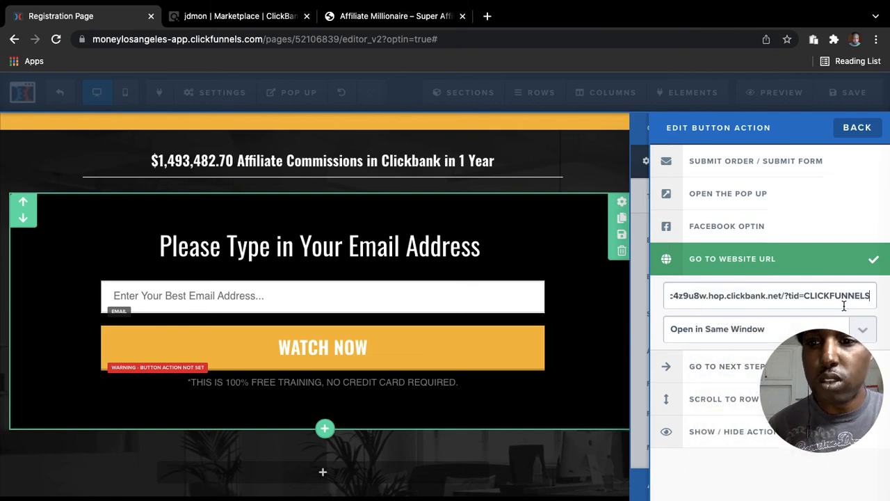
Replace "tid=CLICKFUNNELS" at the end of the button's URL with the ClickBank account nickname and close the button settings.
{"action": "key", "text": "BackSpace"}
{"action": "key", "text": "BackSpace"}
{"action": "key", "text": "BackSpace"}
{"action": "key", "text": "BackSpace"}
{"action": "key", "text": "BackSpace"}
{"action": "key", "text": "BackSpace"}
{"action": "key", "text": "BackSpace"}
{"action": "key", "text": "BackSpace"}
{"action": "key", "text": "BackSpace"}
{"action": "key", "text": "BackSpace"}
{"action": "key", "text": "BackSpace"}
{"action": "key", "text": "BackSpace"}
{"action": "key", "text": "BackSpace"}
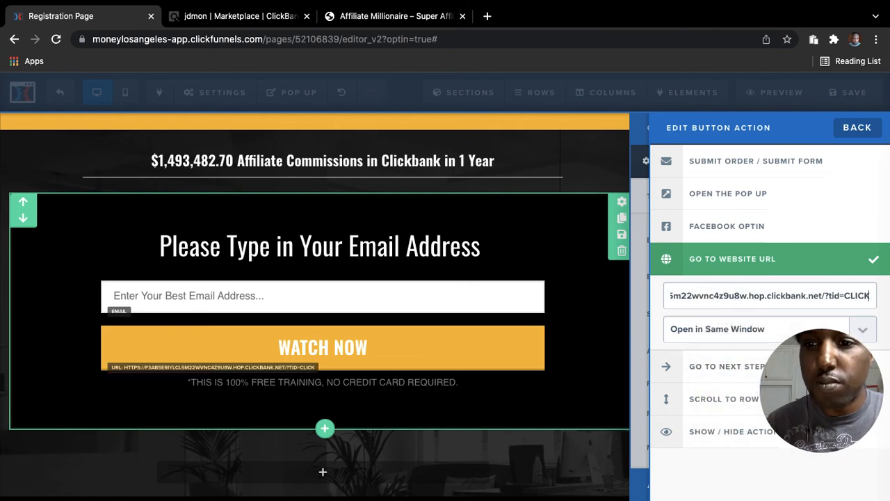
{"action": "key", "text": "BackSpace"}
{"action": "key", "text": "BackSpace"}
{"action": "key", "text": "BackSpace"}
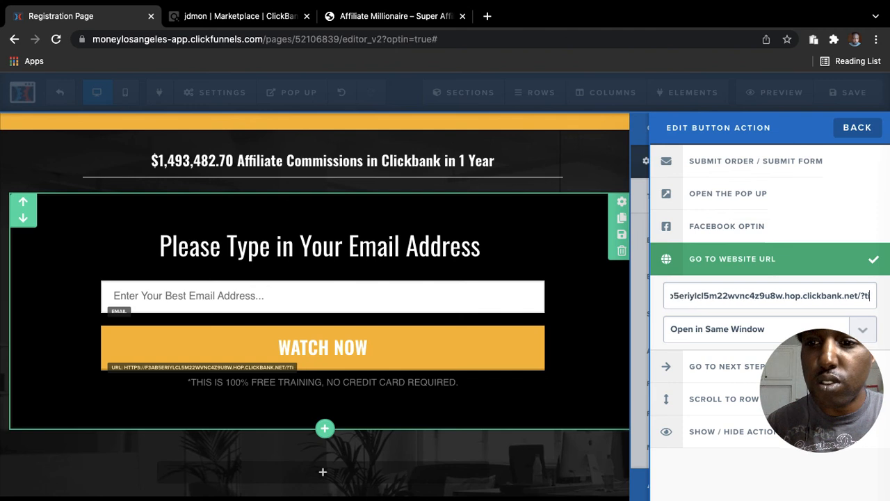
{"action": "type", "text": "jdmon"}
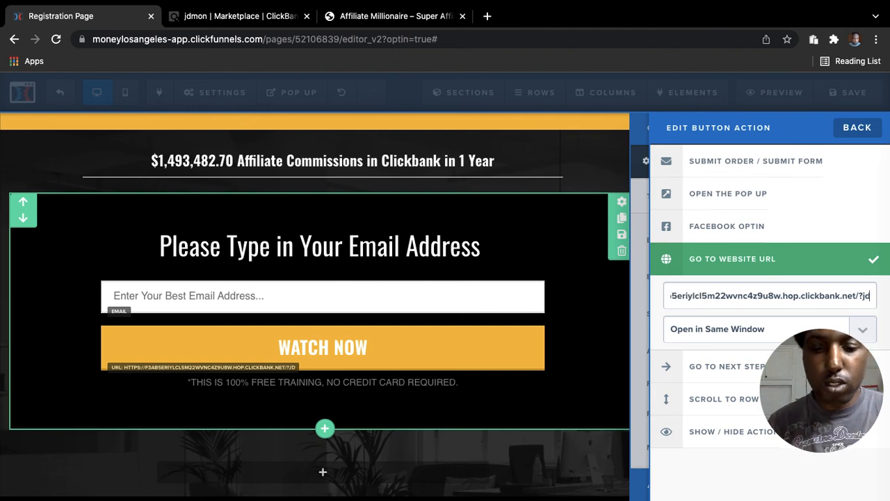
{"action": "left_click", "coordinate": [643, 334]}
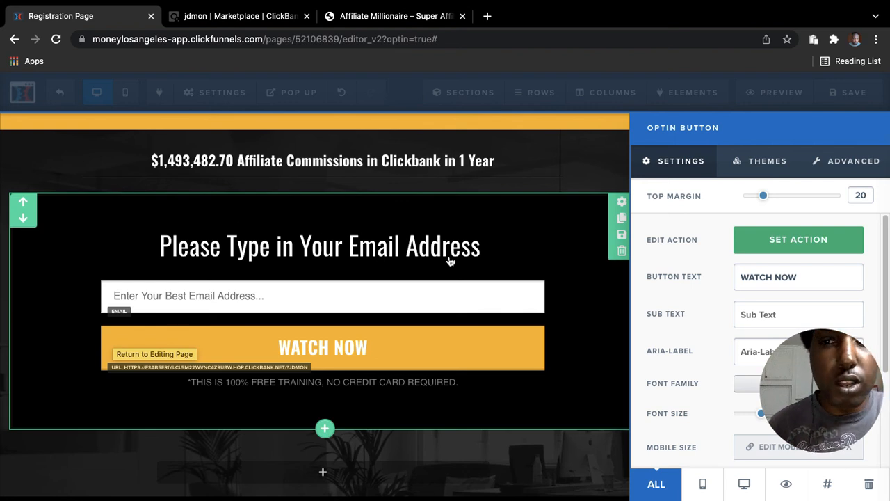
{"action": "left_click", "coordinate": [589, 175]}
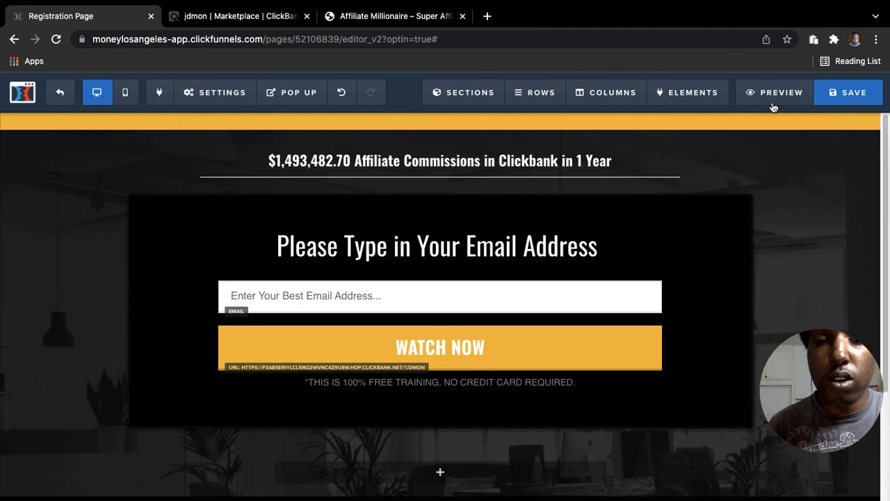
View the available autoresponder integrations in the page's email integration settings, leaving without selecting one.
{"action": "left_click", "coordinate": [213, 94]}
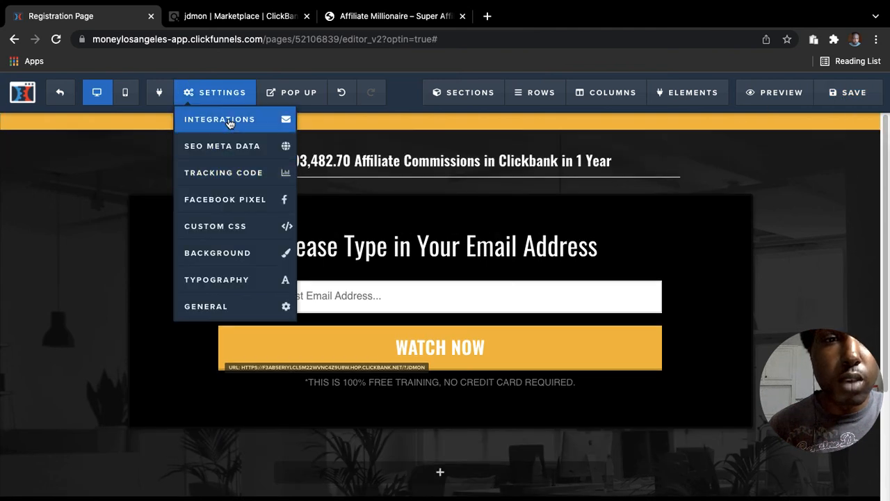
{"action": "left_click", "coordinate": [230, 123]}
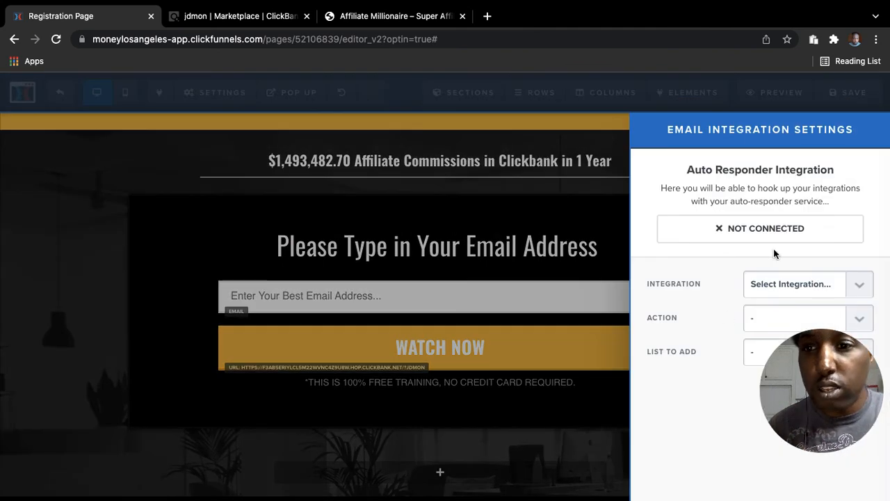
{"action": "left_click", "coordinate": [782, 291]}
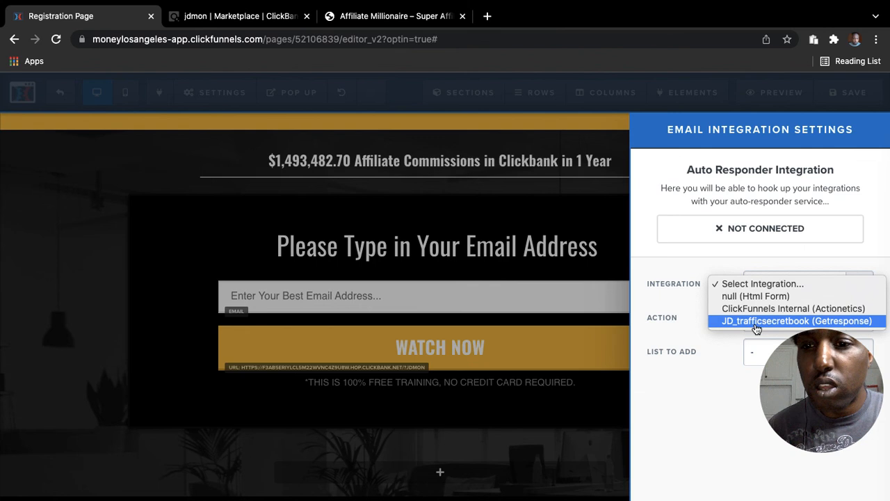
{"action": "left_click", "coordinate": [626, 191]}
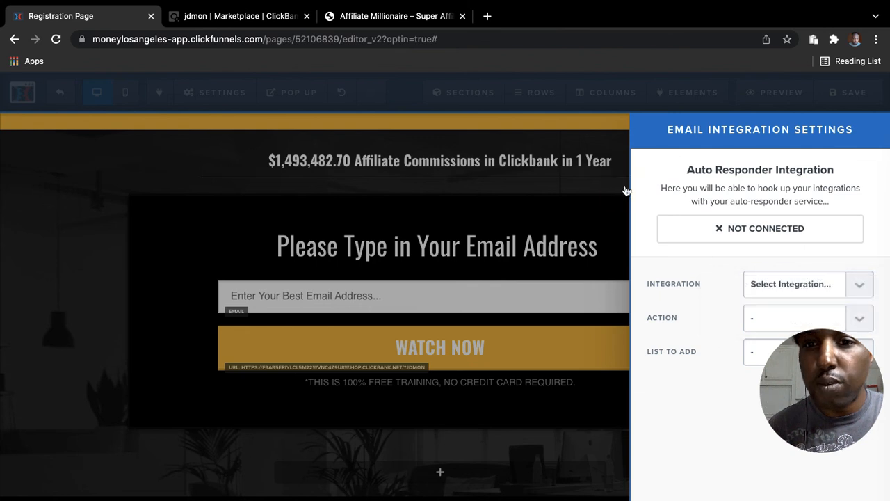
{"action": "left_click", "coordinate": [575, 183]}
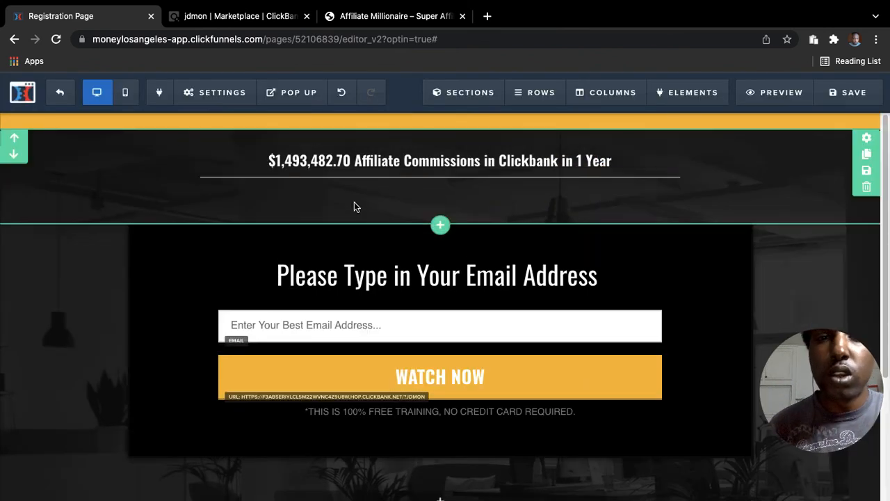
Save the optin page and delete the Thank You step from the funnel.
{"action": "left_click", "coordinate": [834, 105]}
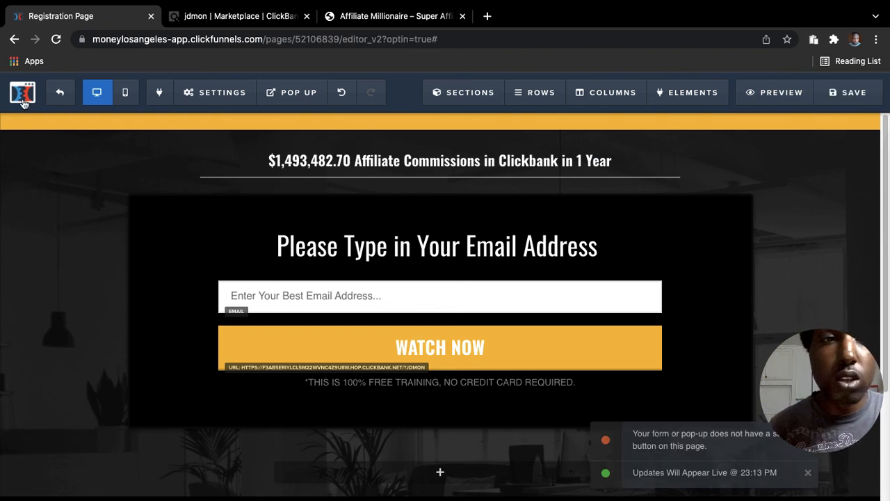
{"action": "left_click", "coordinate": [60, 92]}
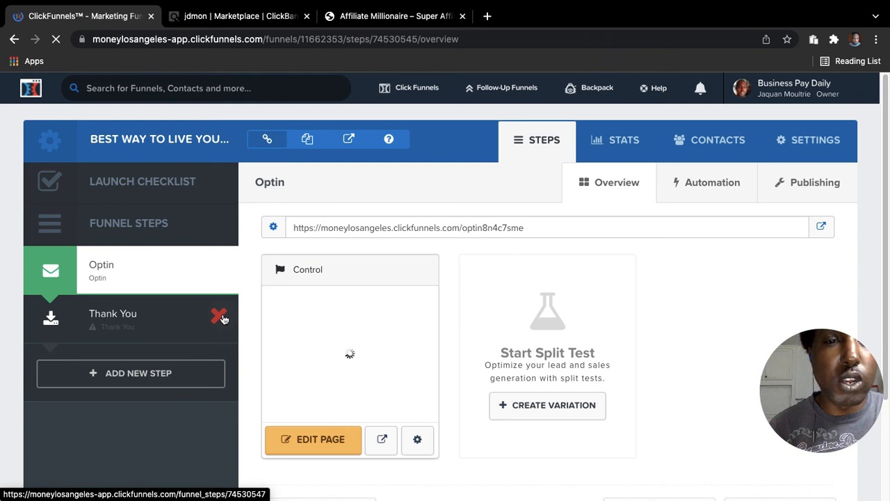
{"action": "left_click", "coordinate": [220, 315]}
{"action": "left_click", "coordinate": [557, 125]}
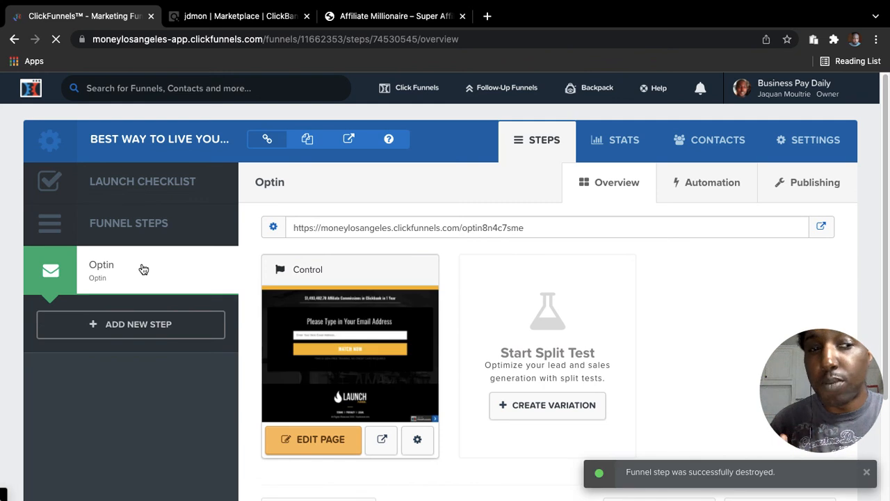
Open the live optin page, fill in a test email address and follow the WATCH NOW button to test its link.
{"action": "scroll", "coordinate": [381, 243], "scroll_direction": "down", "scroll_amount": 1}
{"action": "left_click", "coordinate": [325, 413]}
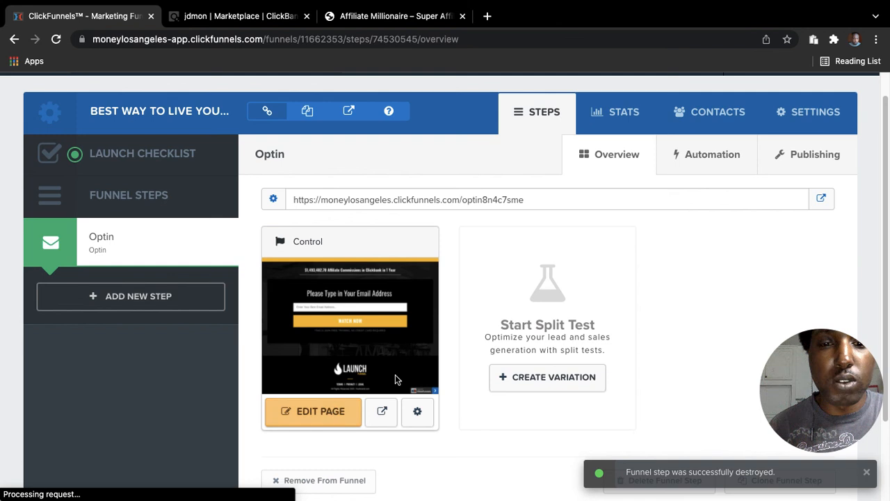
{"action": "left_click", "coordinate": [821, 201]}
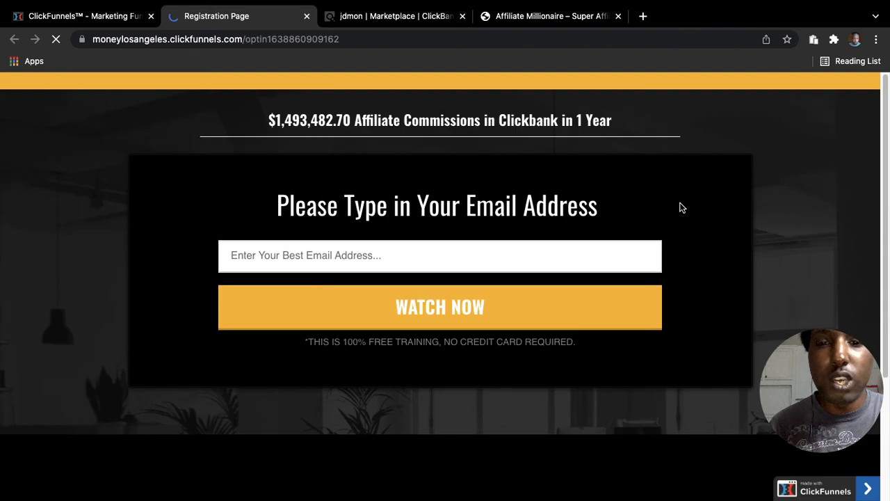
{"action": "left_click", "coordinate": [460, 241]}
{"action": "key", "text": "super+v"}
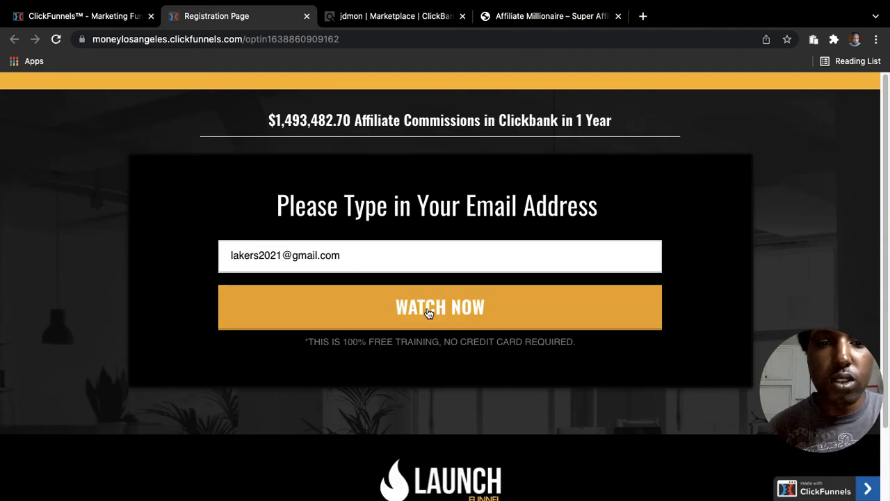
{"action": "left_click", "coordinate": [427, 312]}
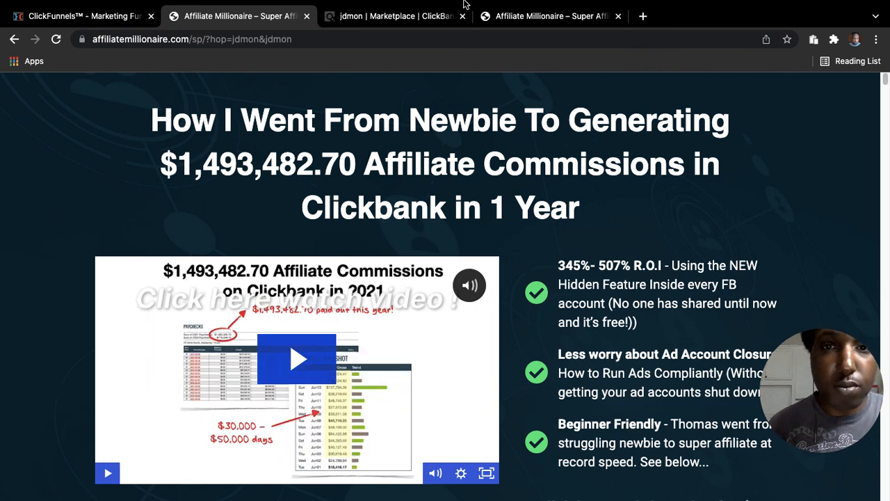
Take the browser out of full-screen mode and minimize its window.
{"action": "mouse_move", "coordinate": [462, 2]}
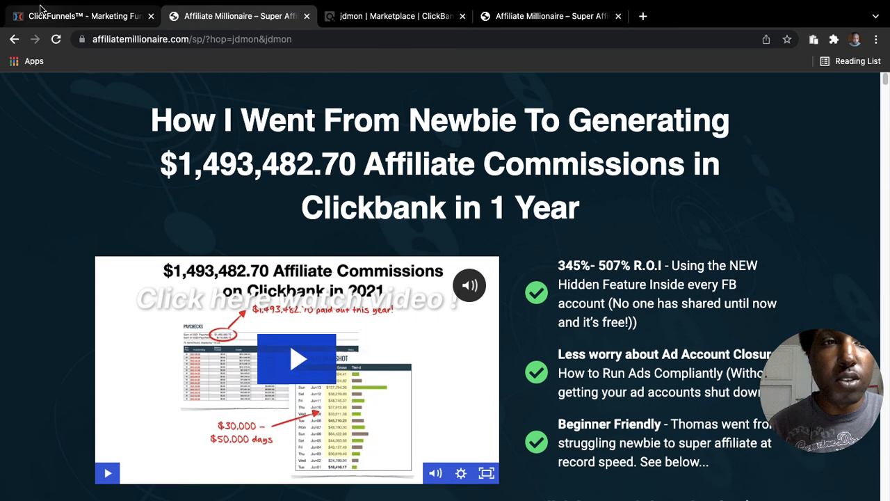
{"action": "mouse_move", "coordinate": [40, 3]}
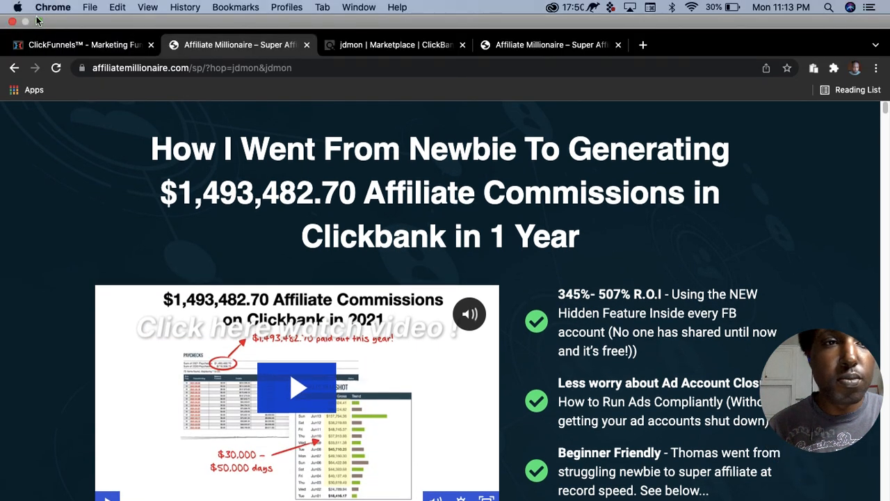
{"action": "left_click", "coordinate": [39, 21]}
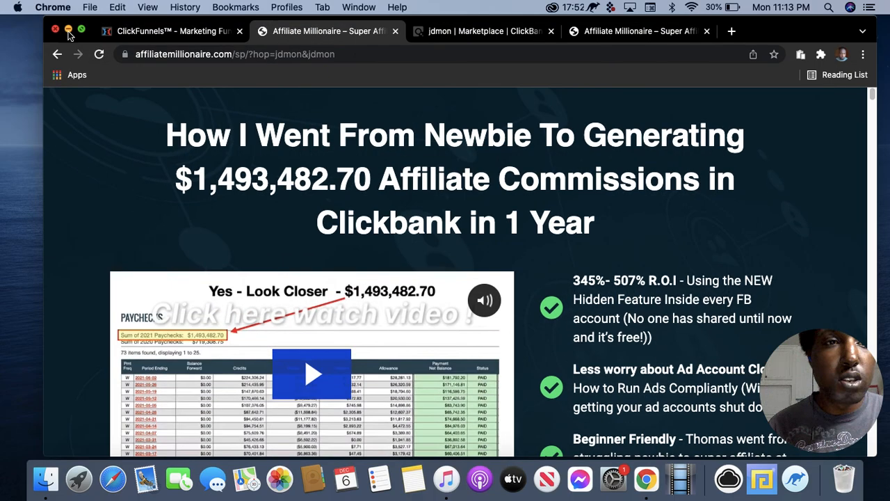
{"action": "left_click", "coordinate": [68, 29]}
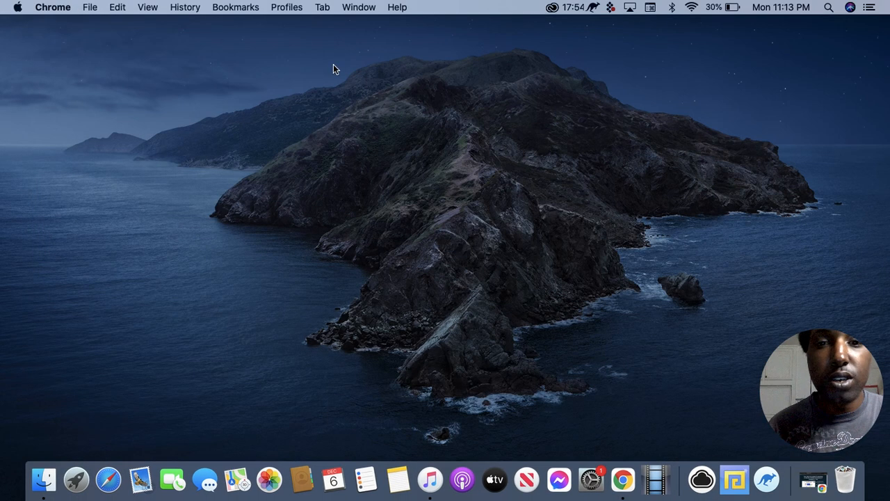
{"action": "left_click", "coordinate": [588, 8]}
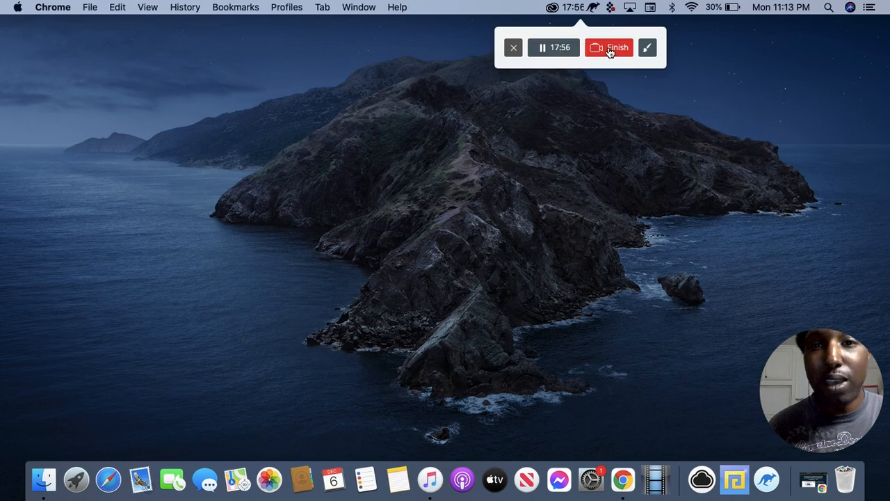